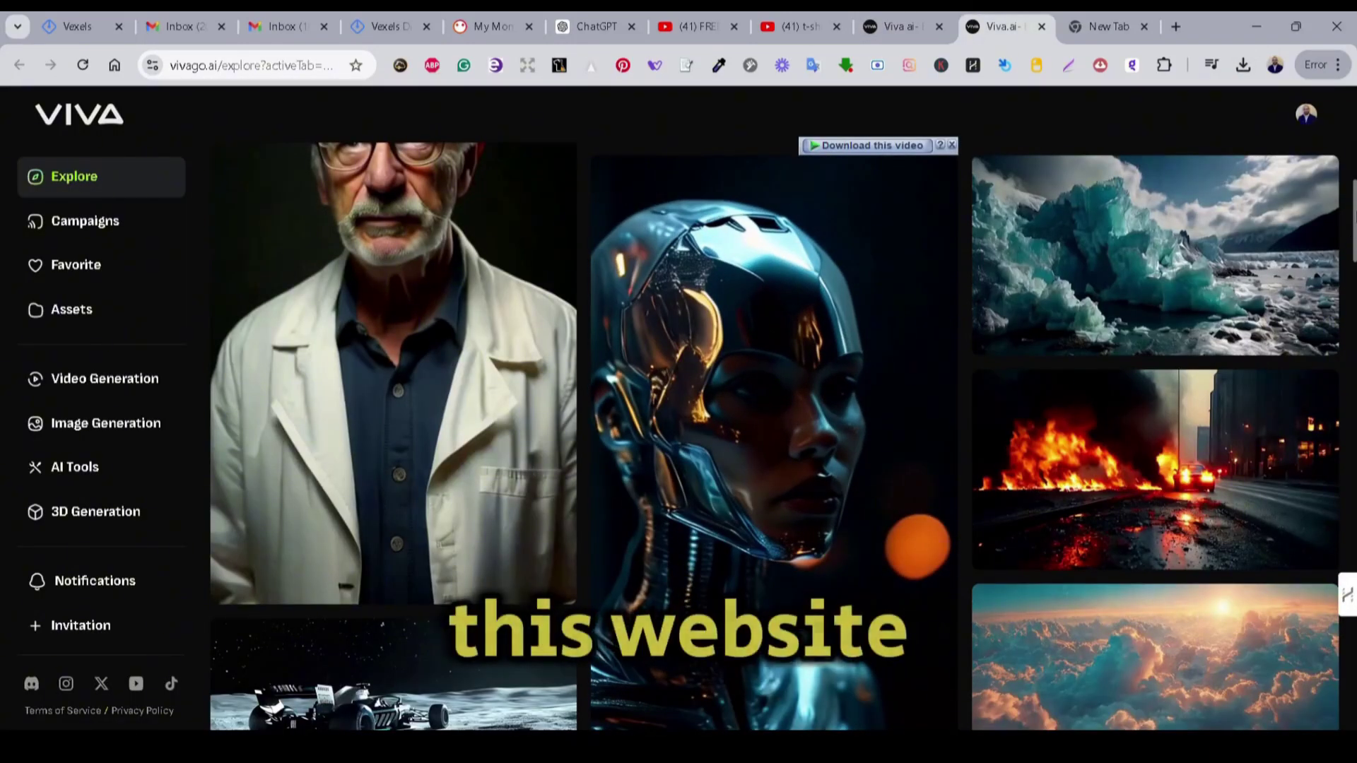
Step: Look over the example images in the Explore gallery and the introduction on the site's home page
scroll(1354, 251, down, 6)
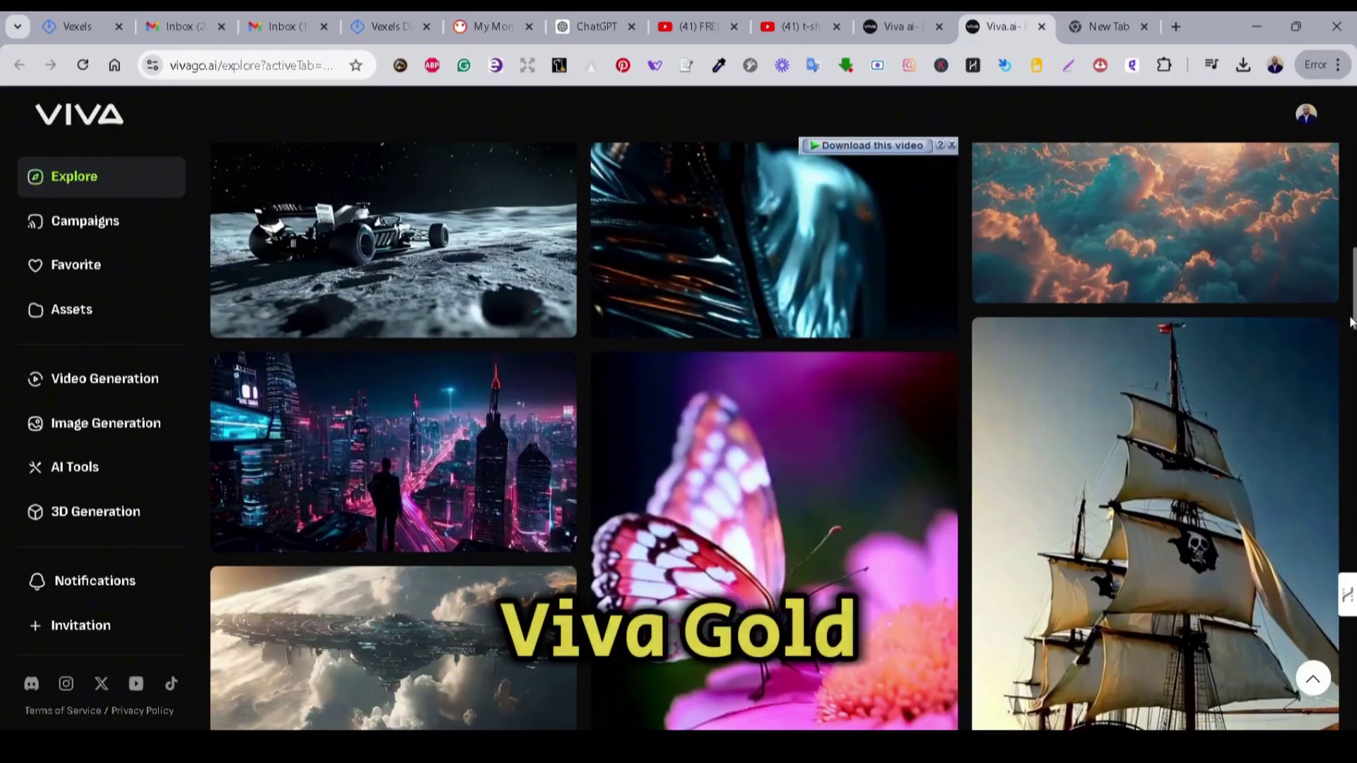
drag(1350, 321, 1349, 534)
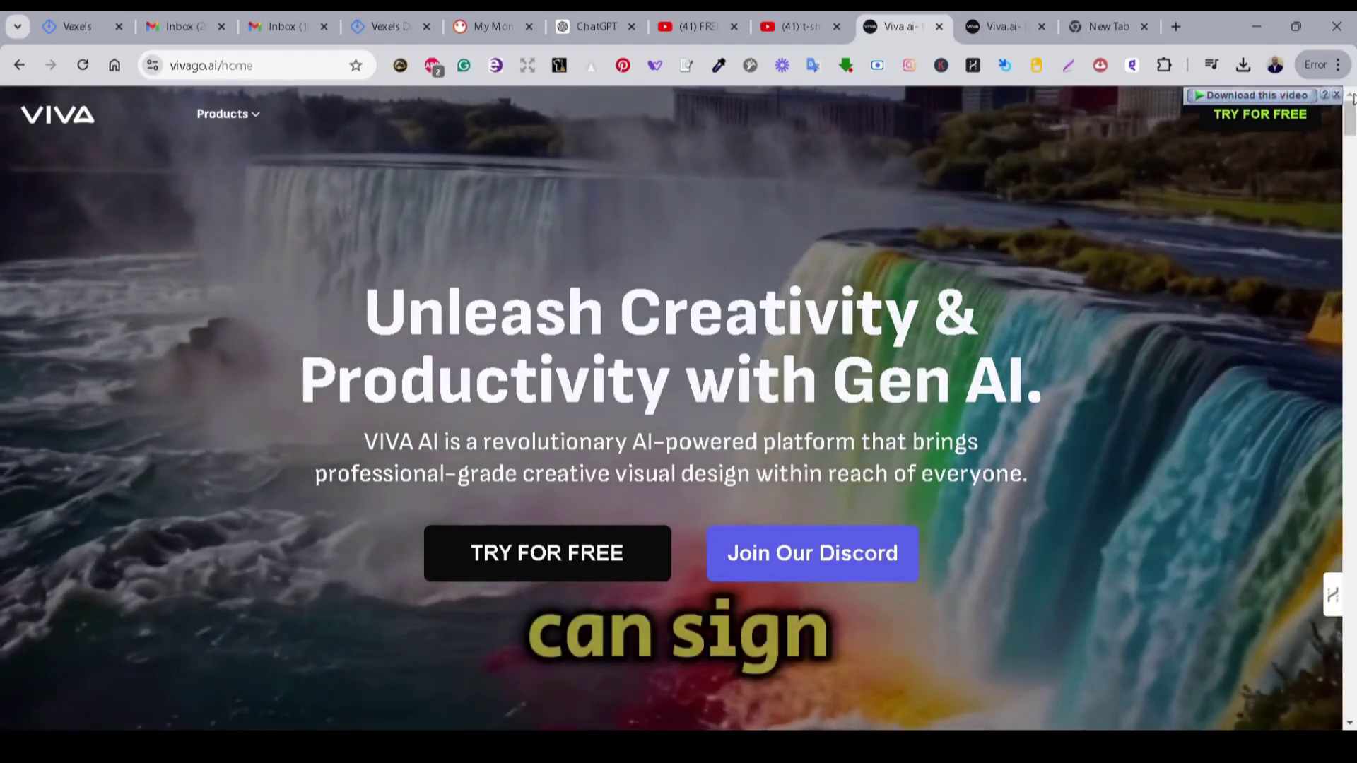
drag(1352, 99, 1351, 135)
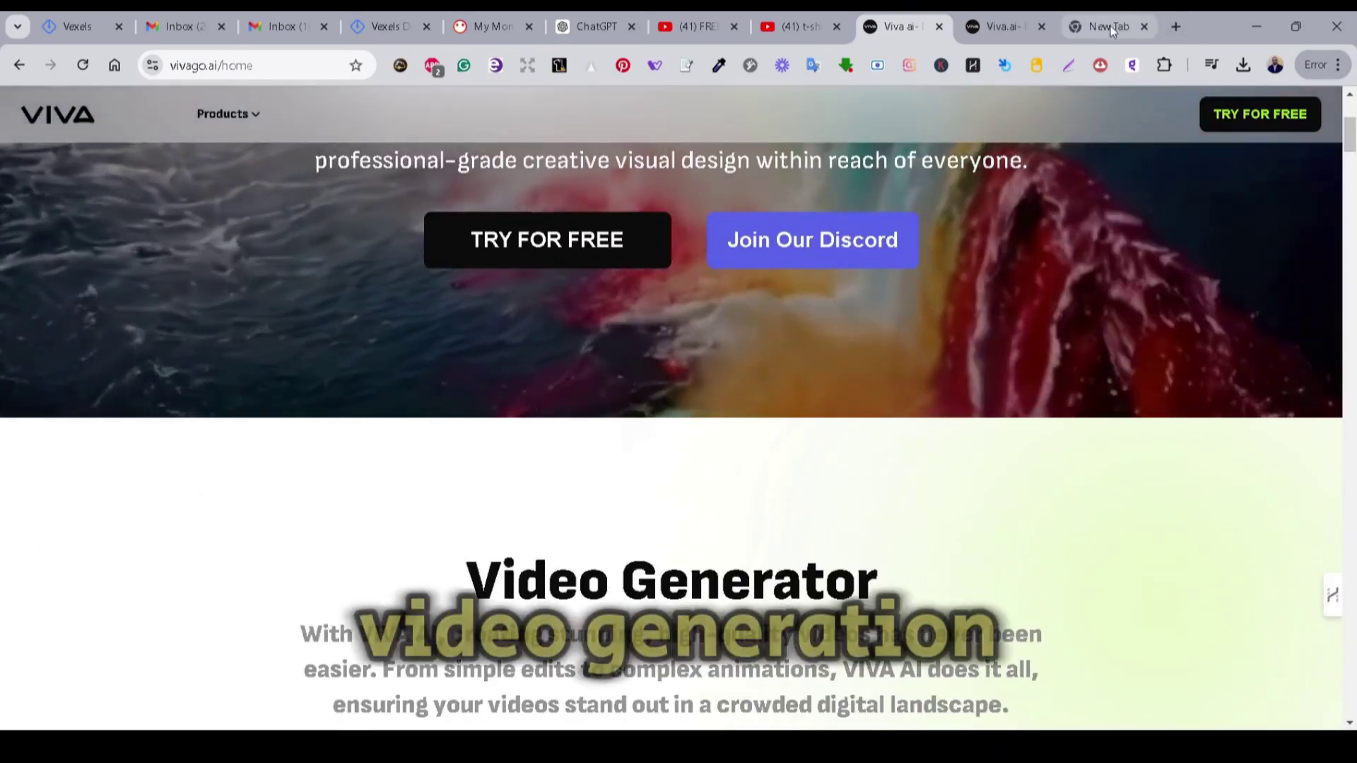
click(1000, 27)
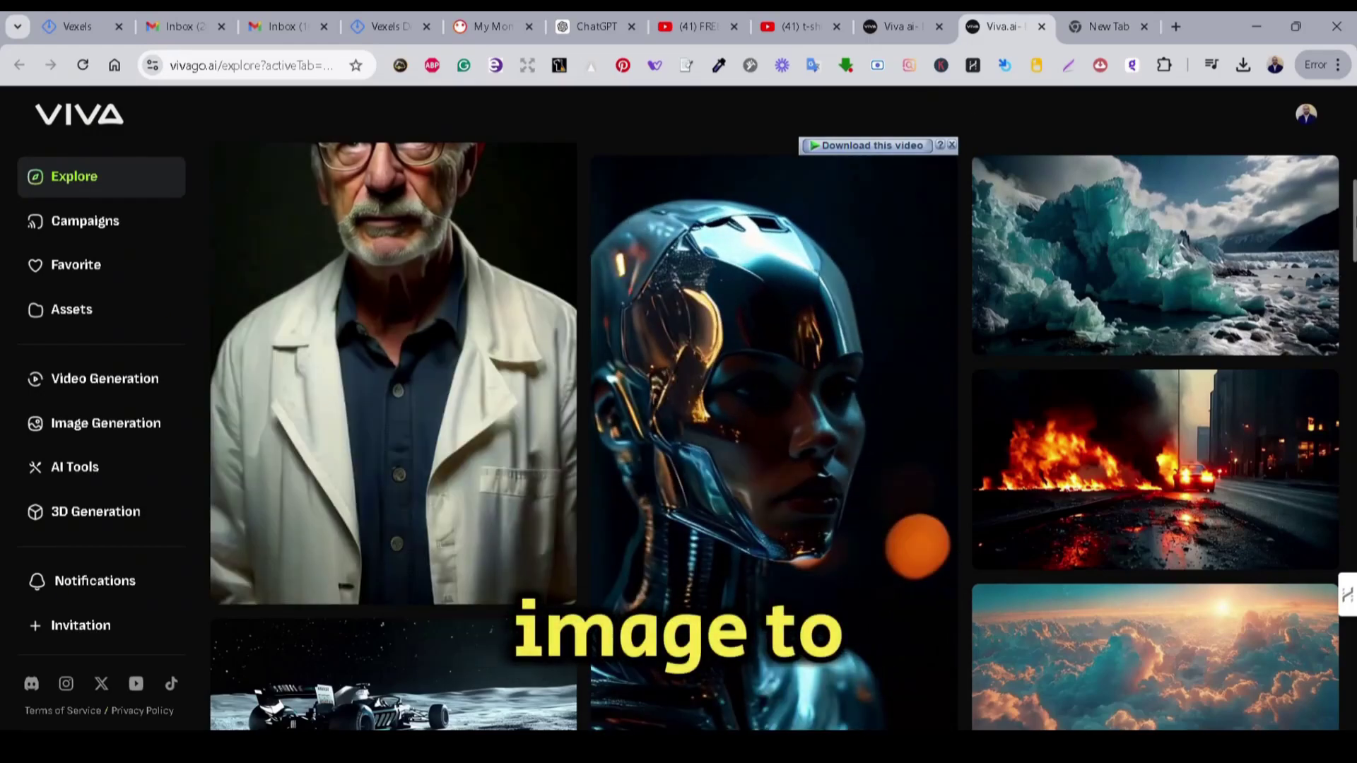
Step: Examine further example images in the Explore gallery and the list of available AI tools
scroll(1350, 276, down, 7)
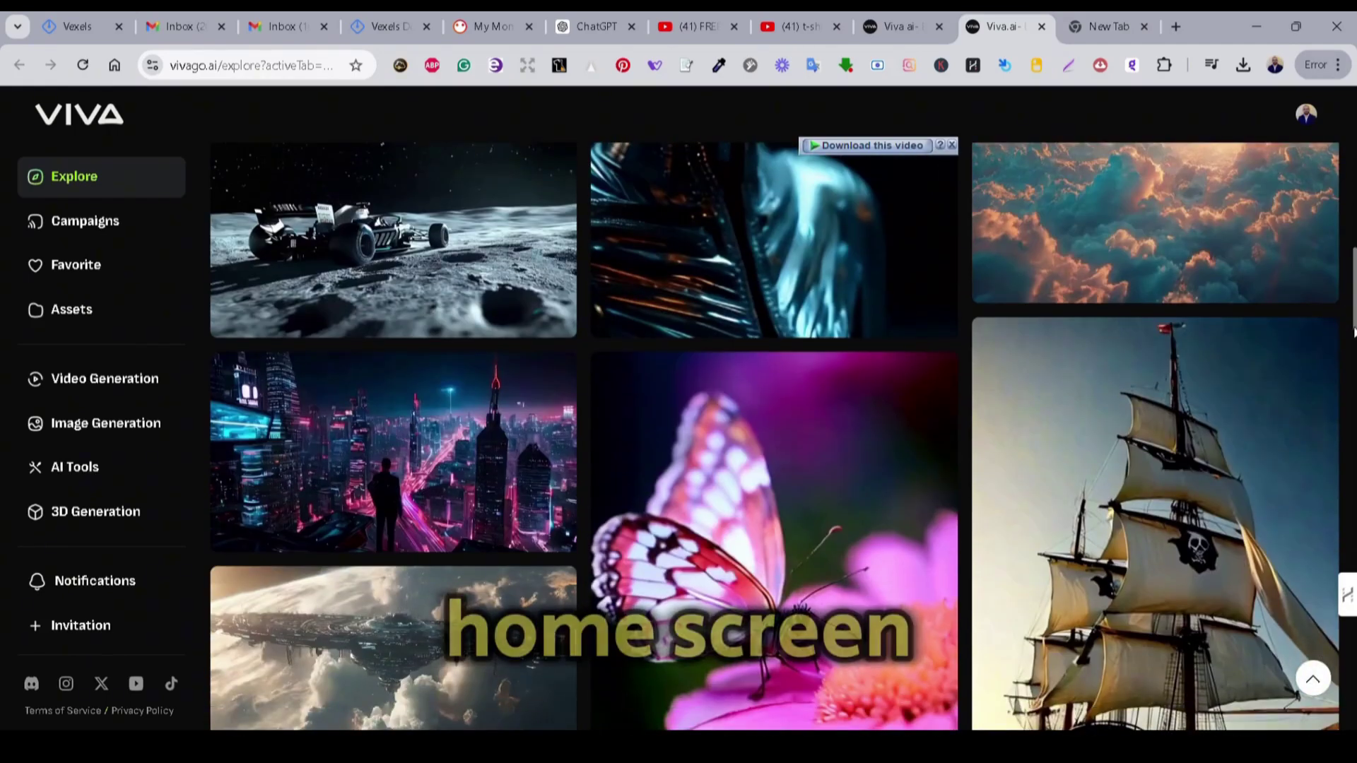
scroll(1349, 309, down, 18)
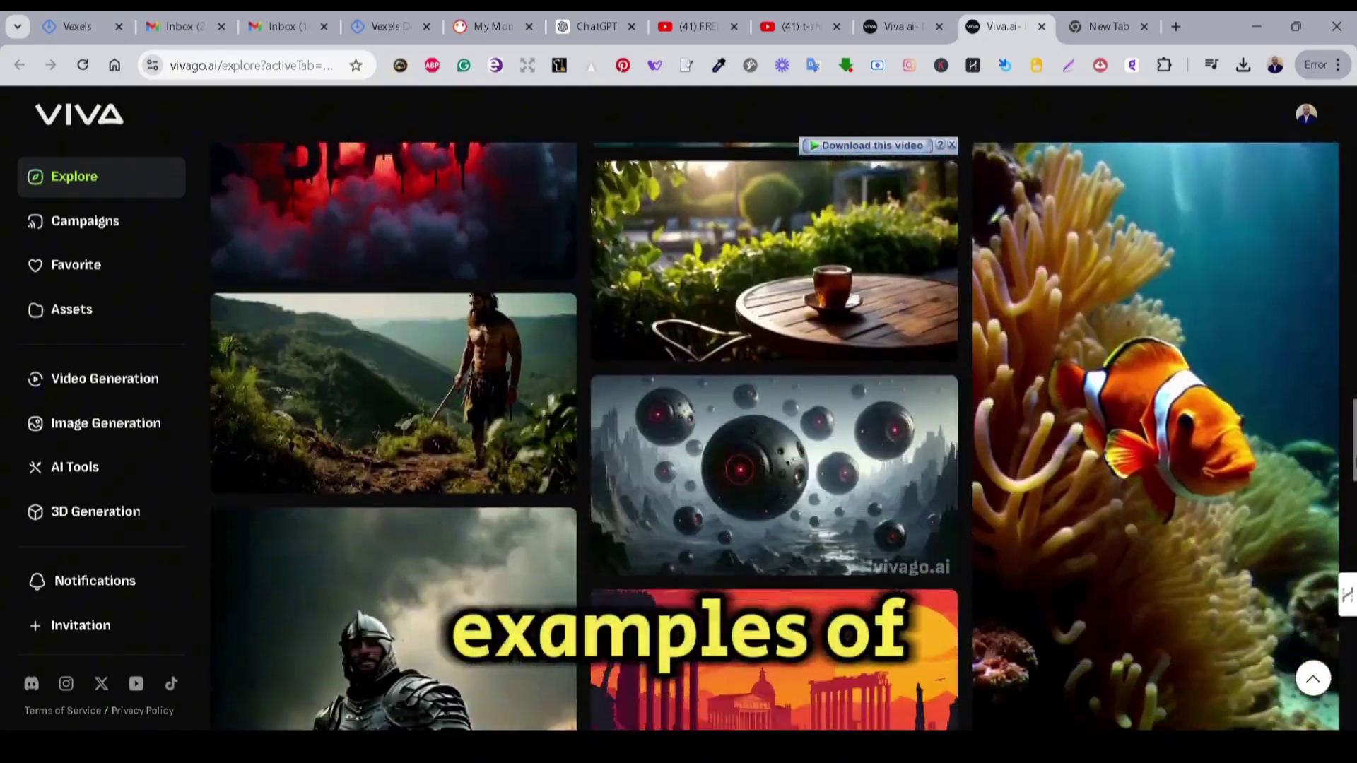
scroll(774, 436, down, 3)
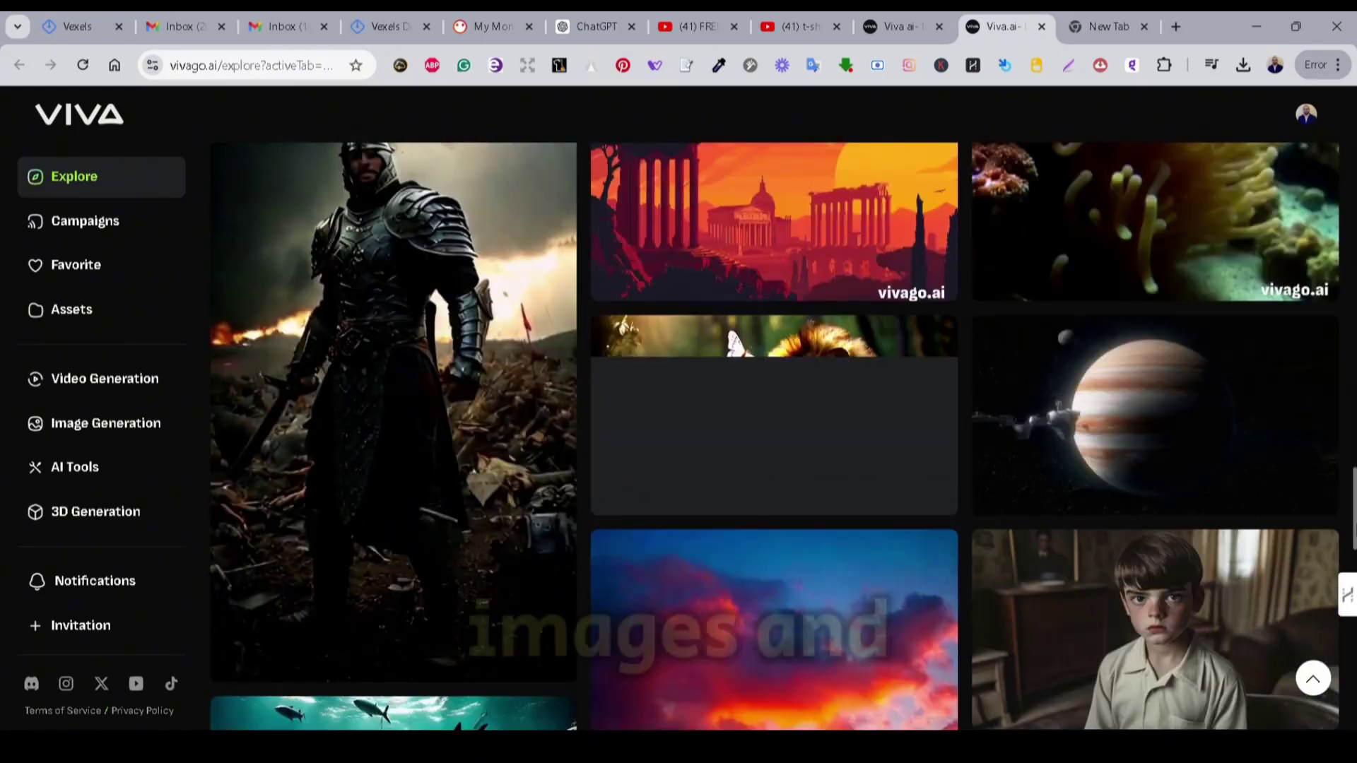
scroll(1314, 328, down, 3)
scroll(1314, 329, up, 20)
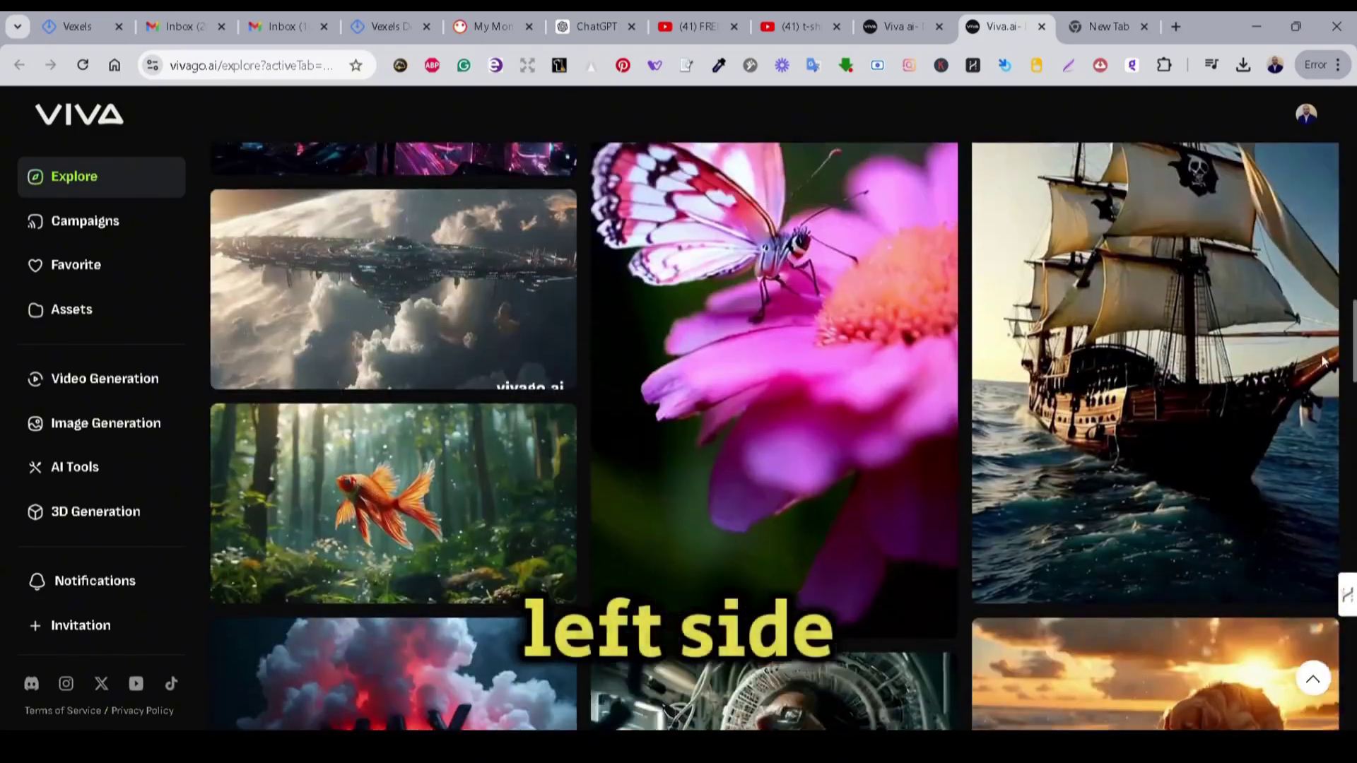
scroll(1314, 329, up, 2)
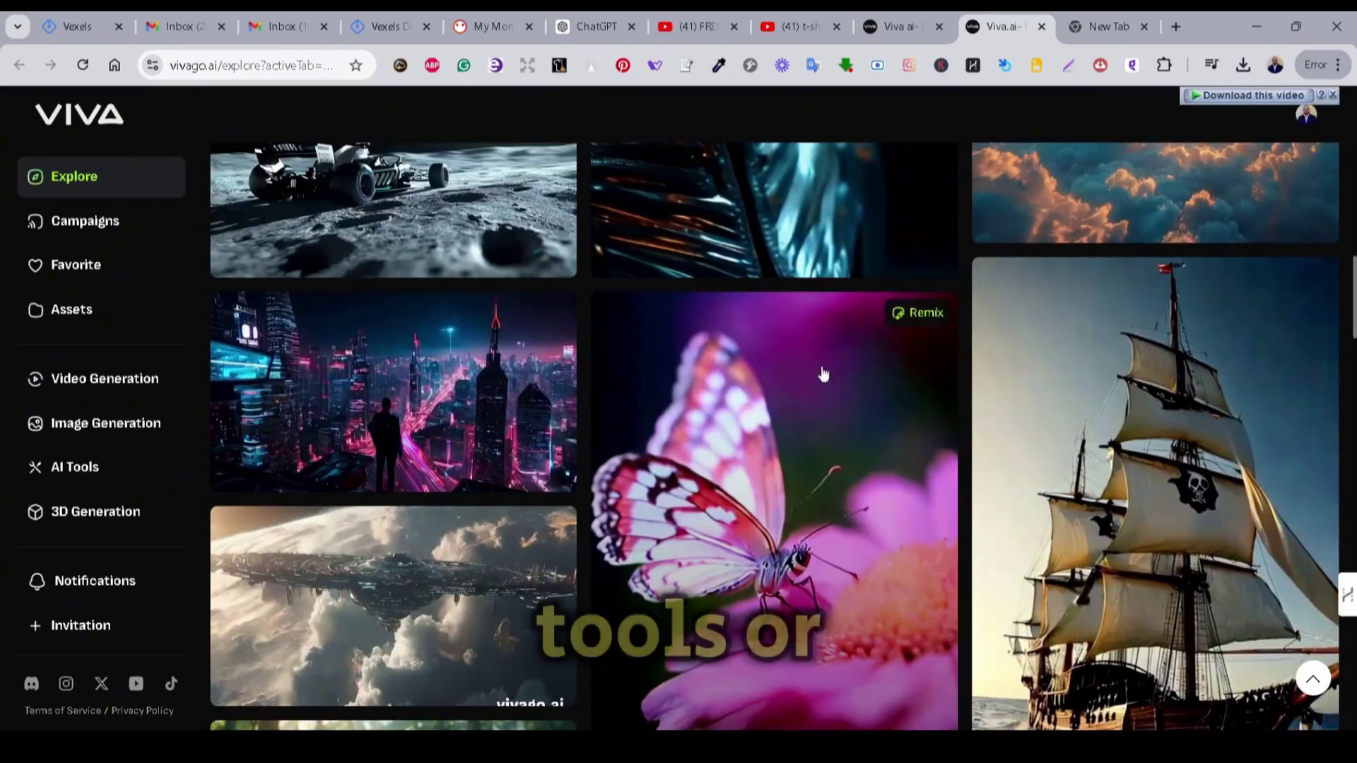
click(86, 469)
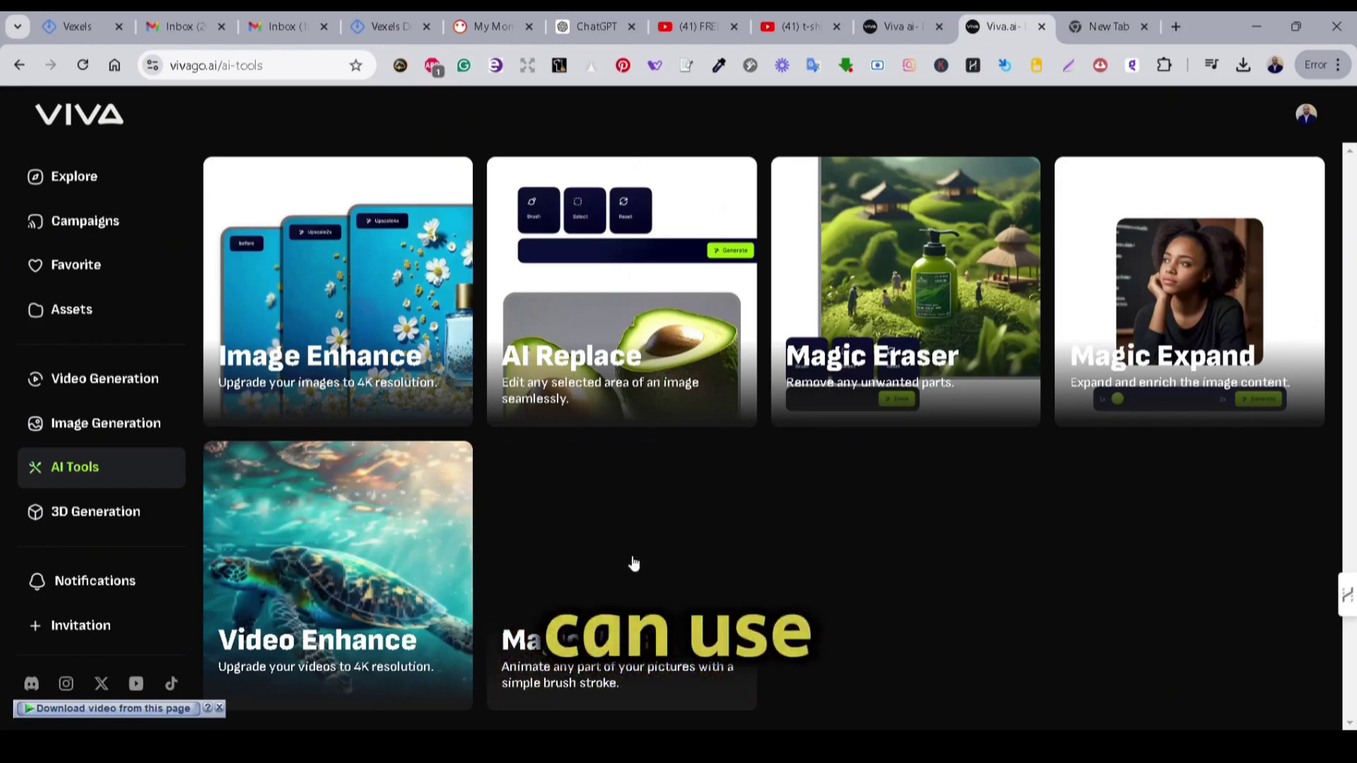
Step: Open image generation and choose the Polyart Model
click(96, 438)
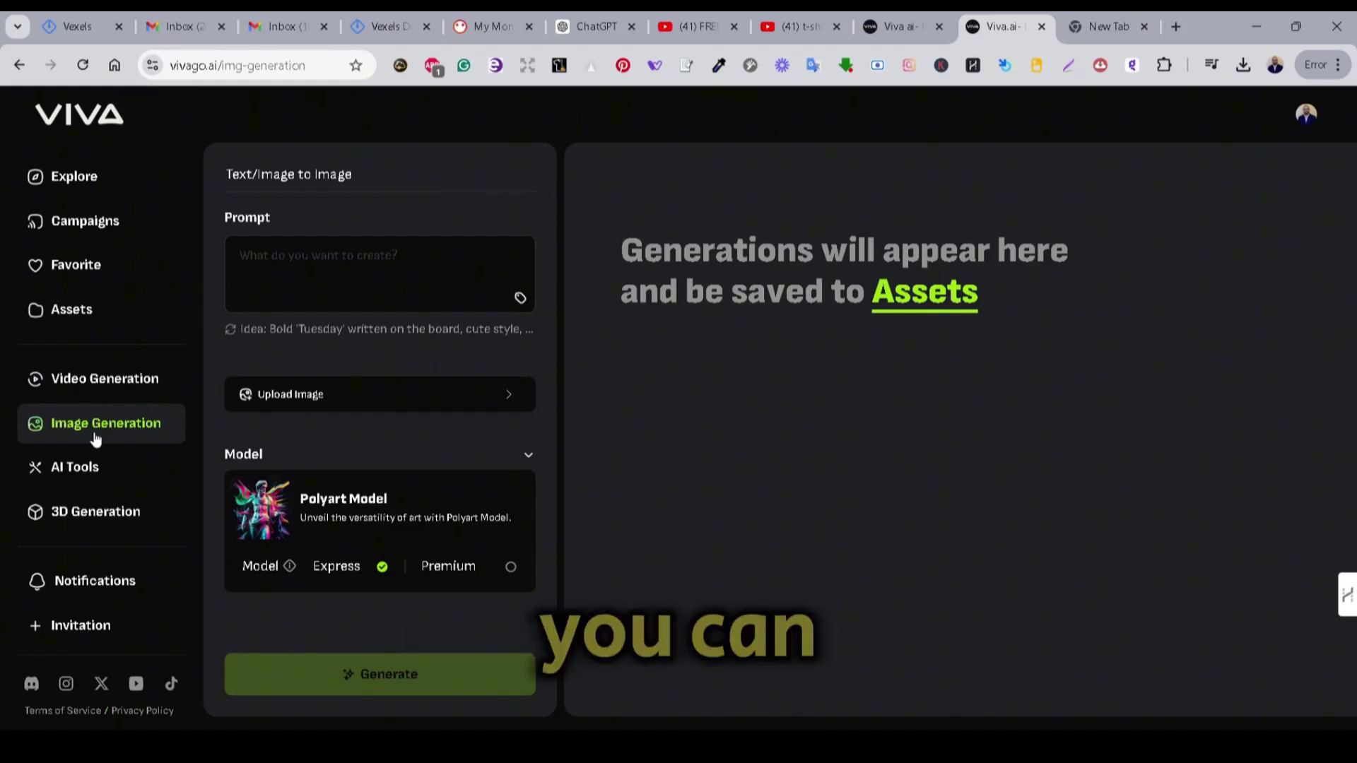
scroll(495, 495, down, 1)
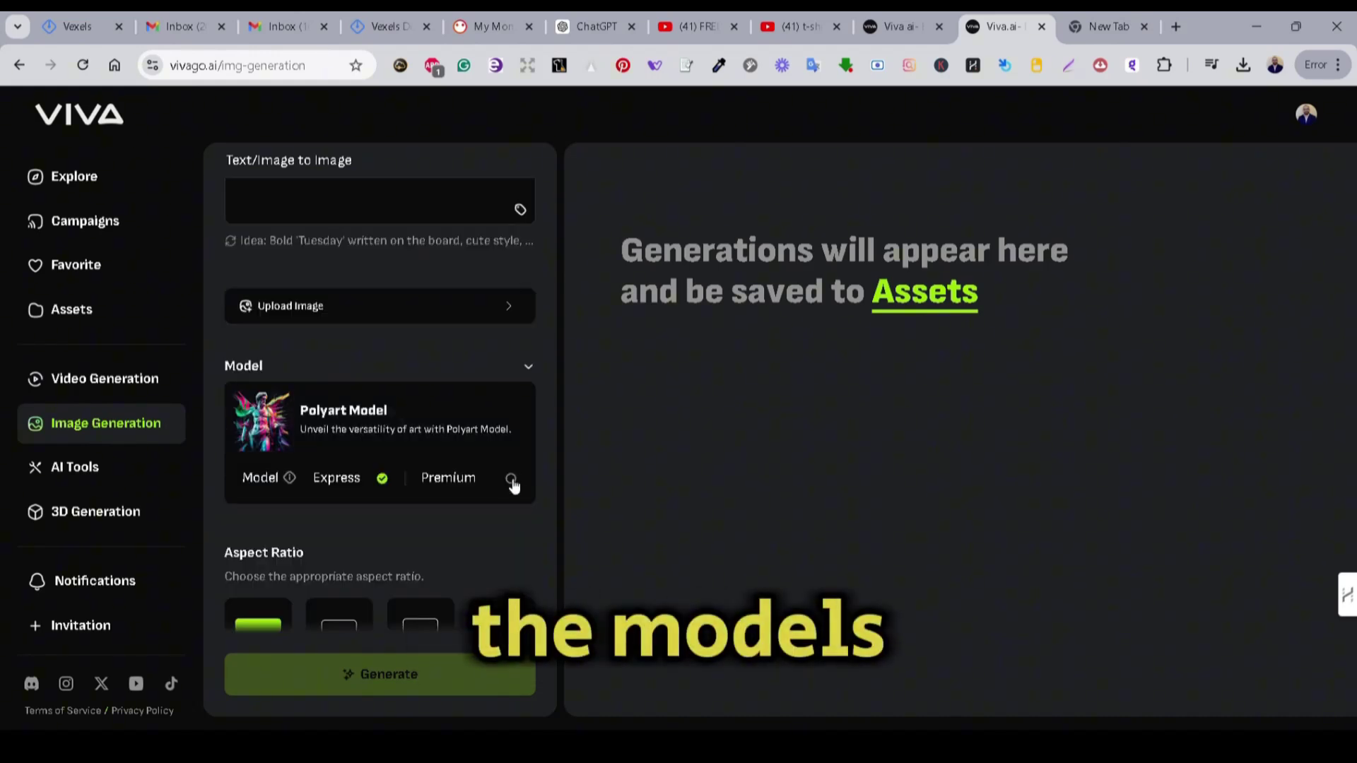
click(528, 370)
scroll(438, 420, down, 1)
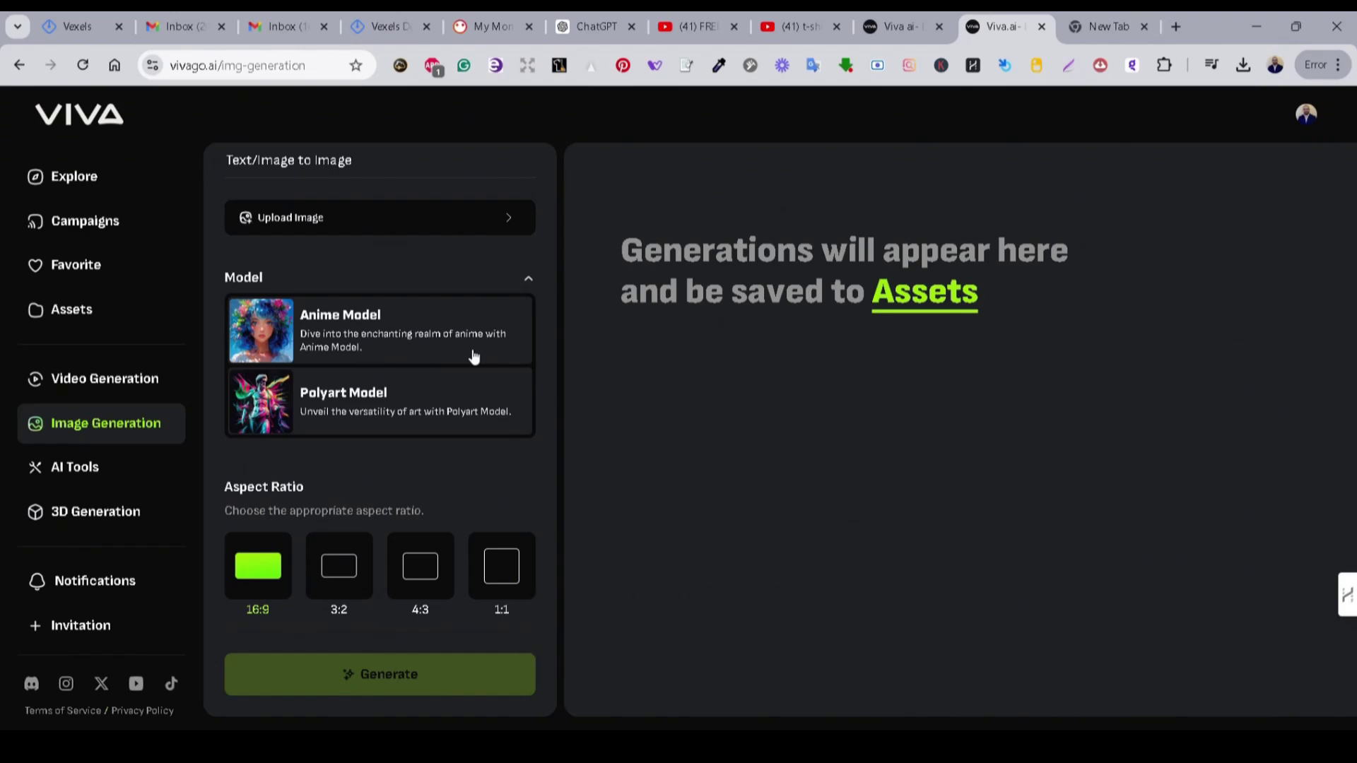
click(463, 395)
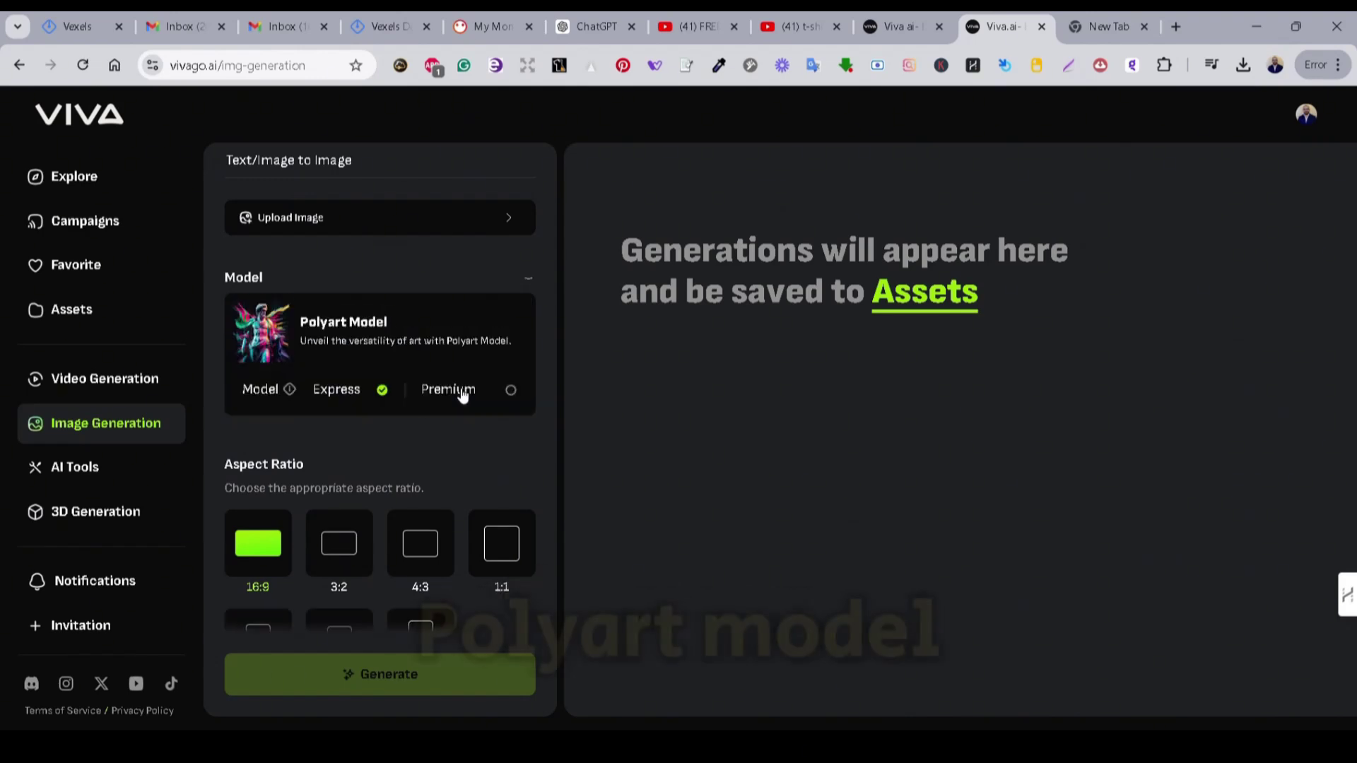
Step: Set the aspect ratio of the generated images to 3:4
scroll(423, 504, down, 3)
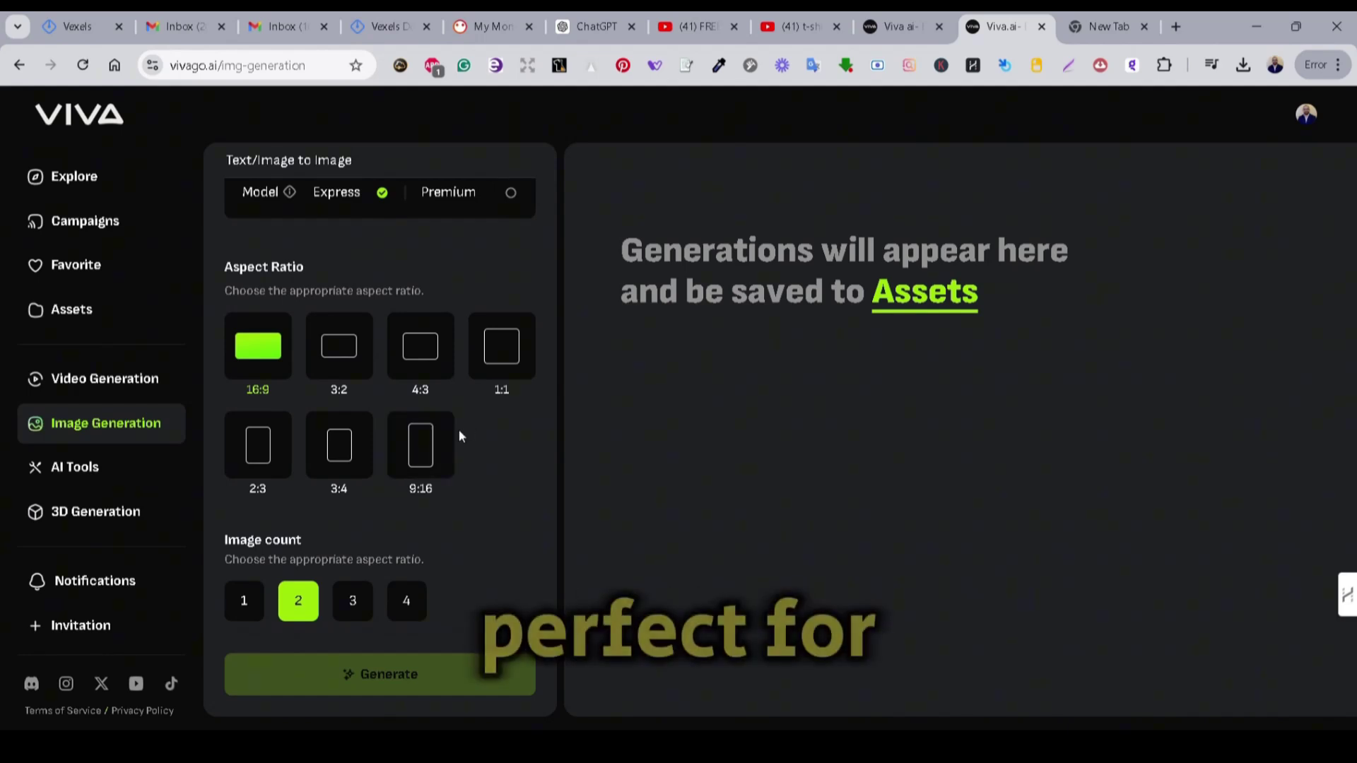
click(344, 449)
scroll(460, 480, up, 5)
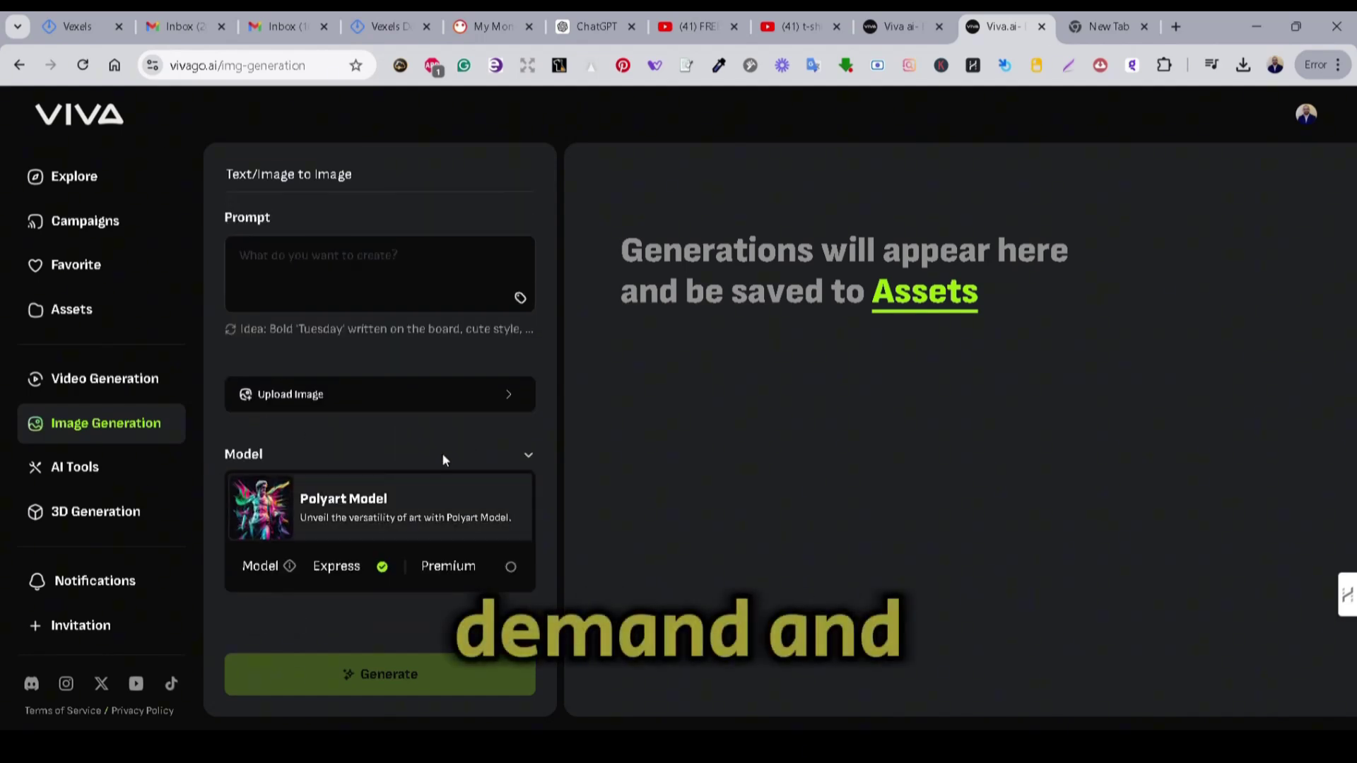
Step: Generate images of an alcohol ink art style owl with a crescent moon-shaped collar on a pumpkin, with a haunted house, jack-o-lanterns and Halloween colors
text(An alcohol ink art style illustration of a n Owl with a crescent moon-shaped collar. The Owl is sitting on a pumpkin. The background is a haunted house with jack-o-lanterns. The overall image has Halloween colors.)
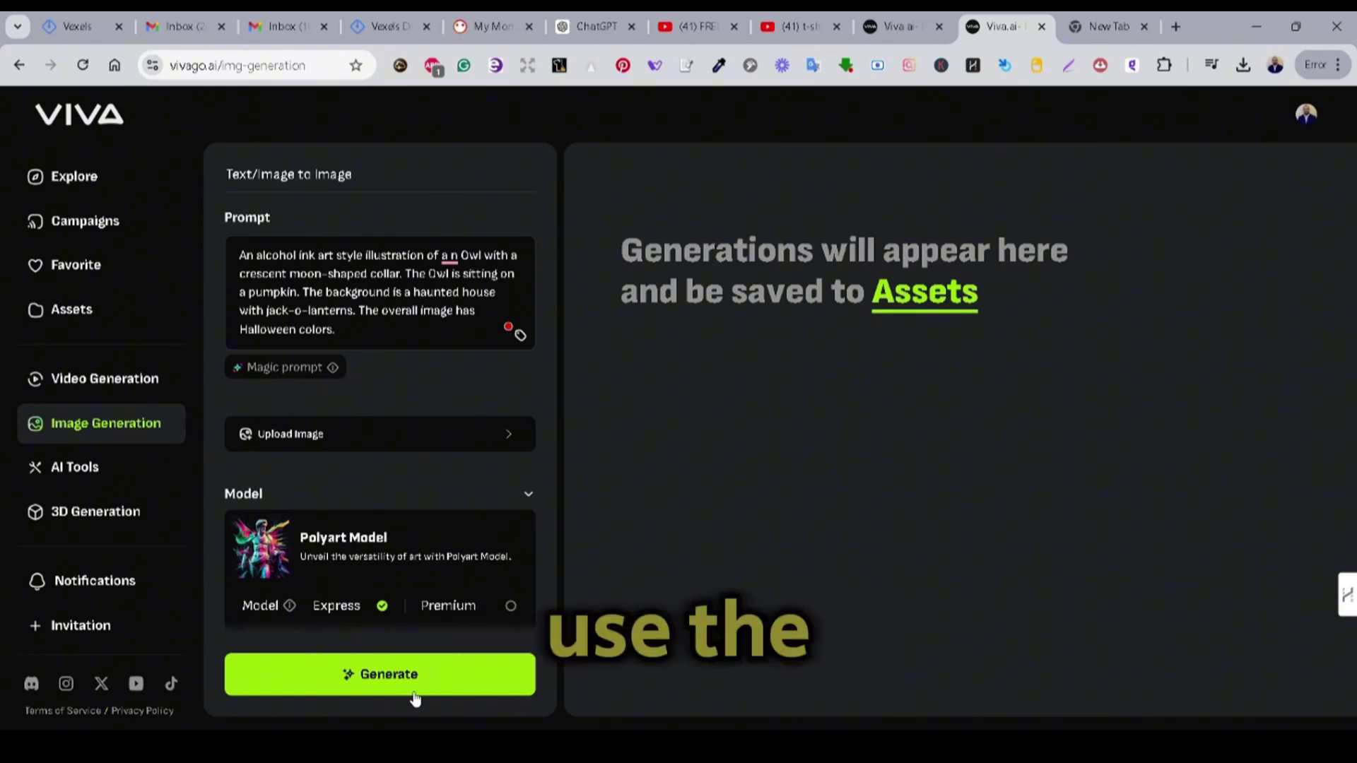
click(414, 698)
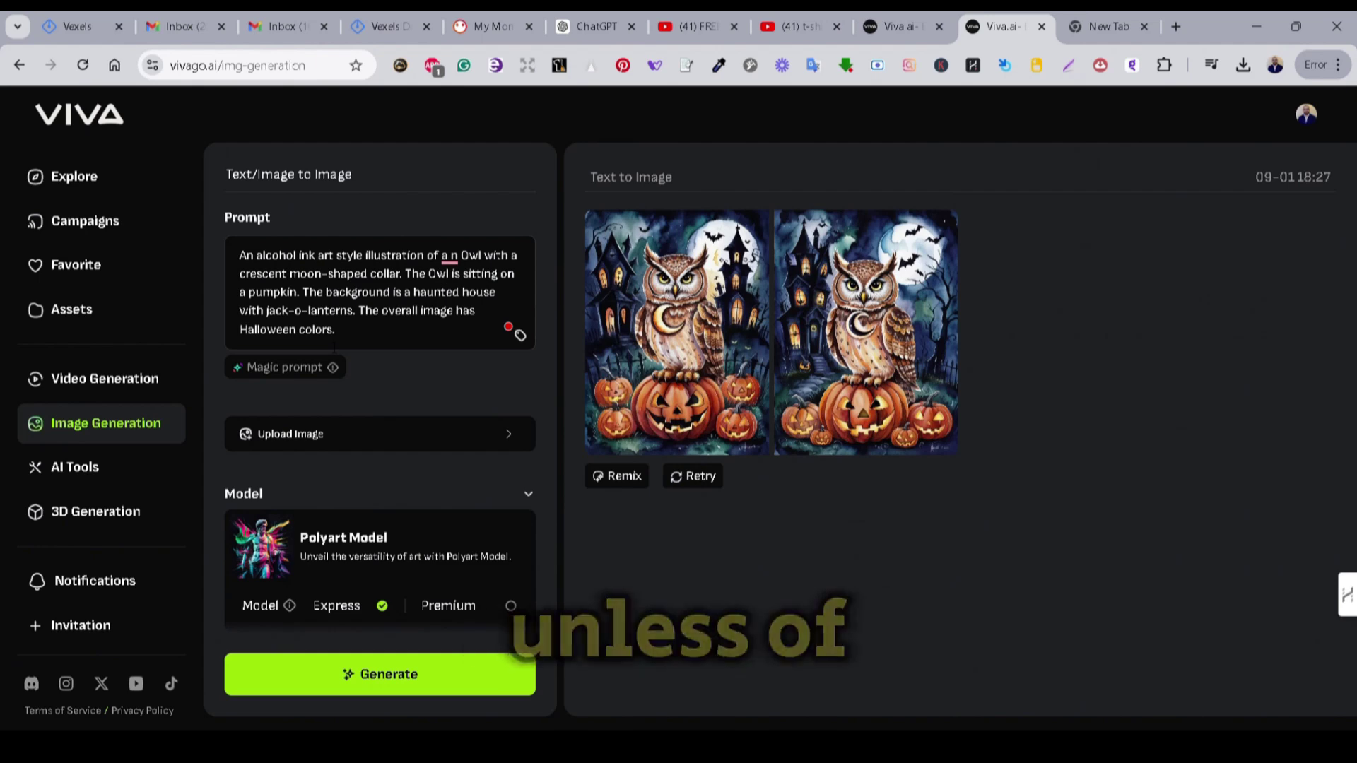
click(699, 424)
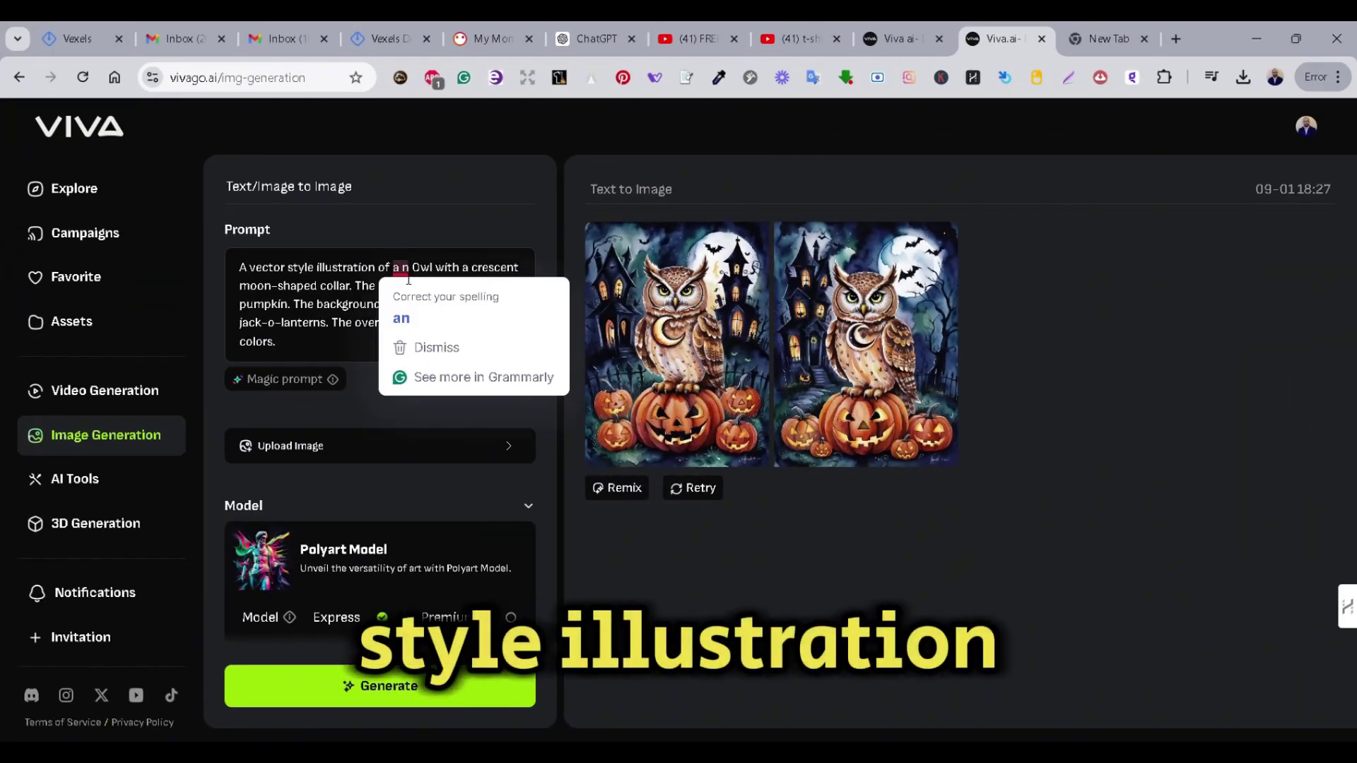
Step: Correct "a n" to "an" in the vector style owl prompt, generate new images and view the second result
click(403, 272)
click(401, 318)
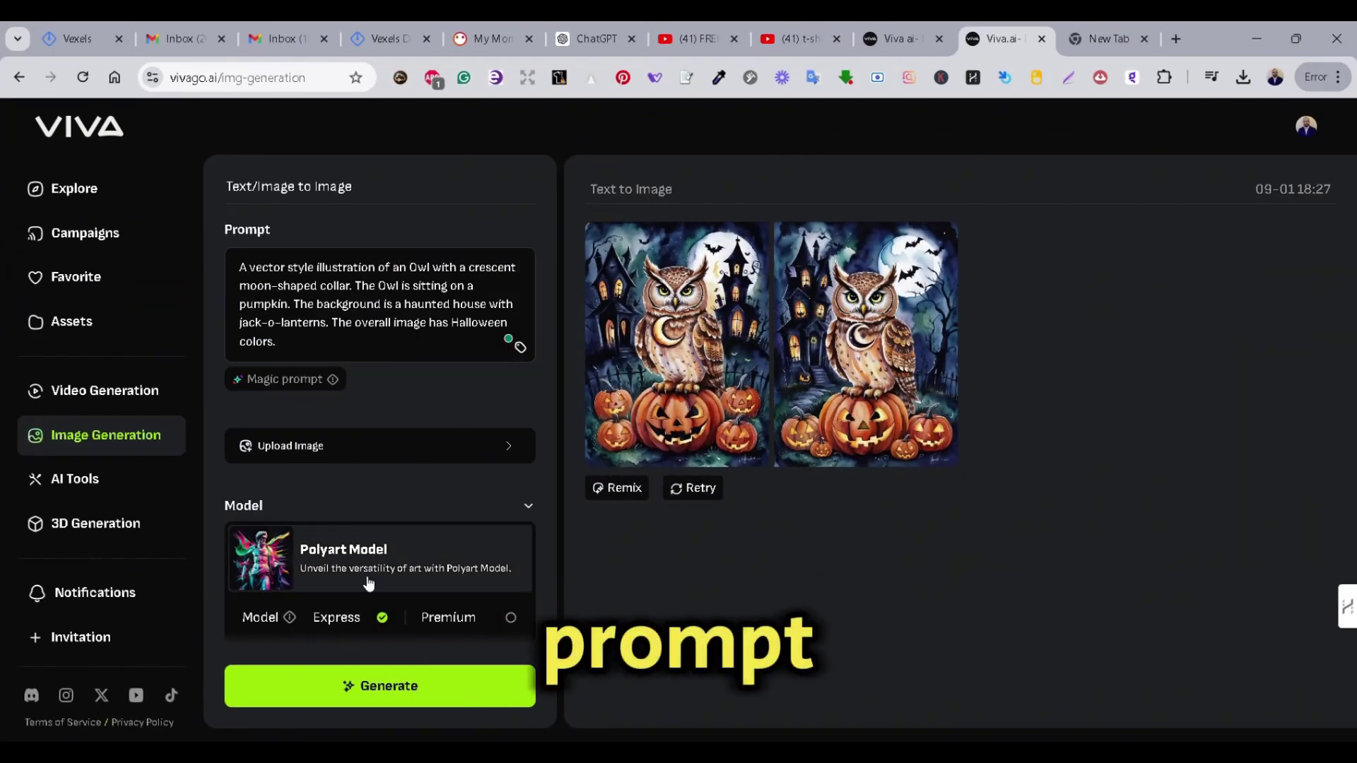
click(383, 693)
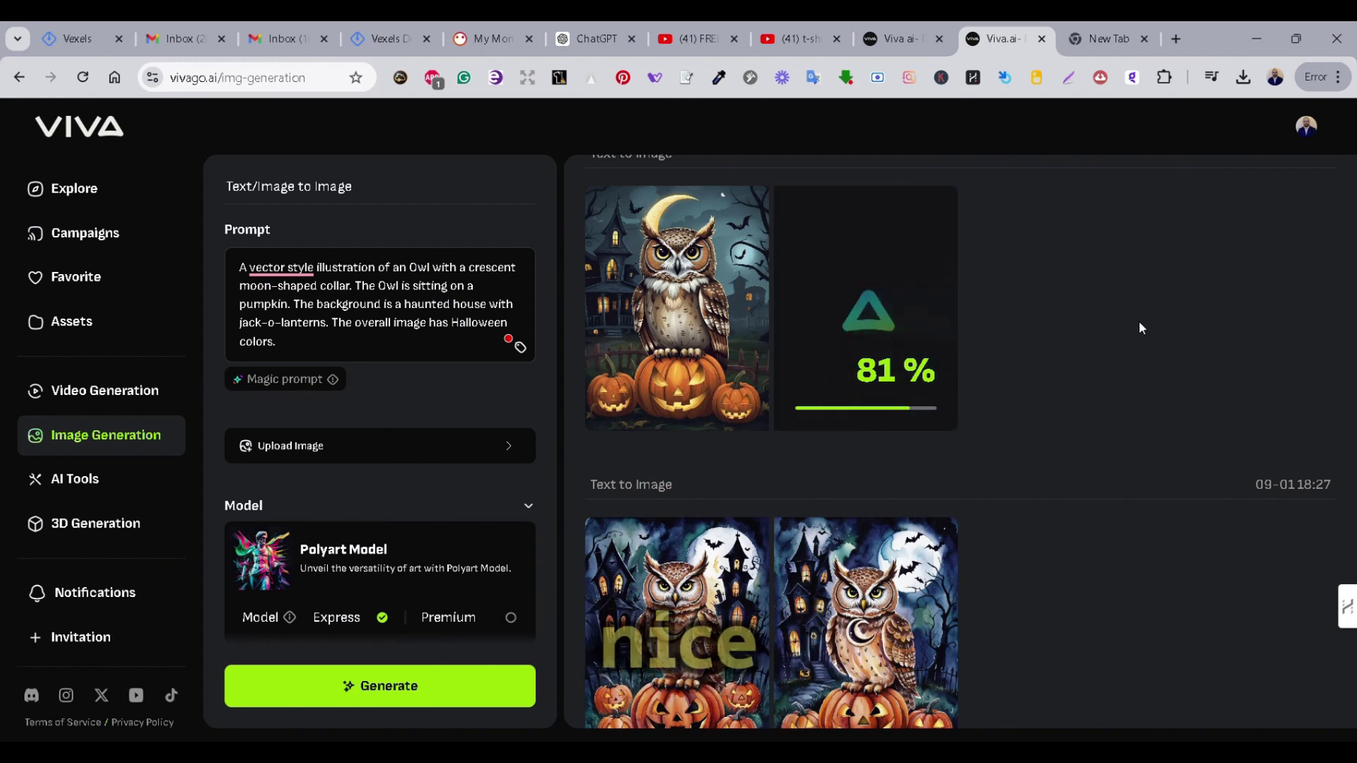
click(887, 328)
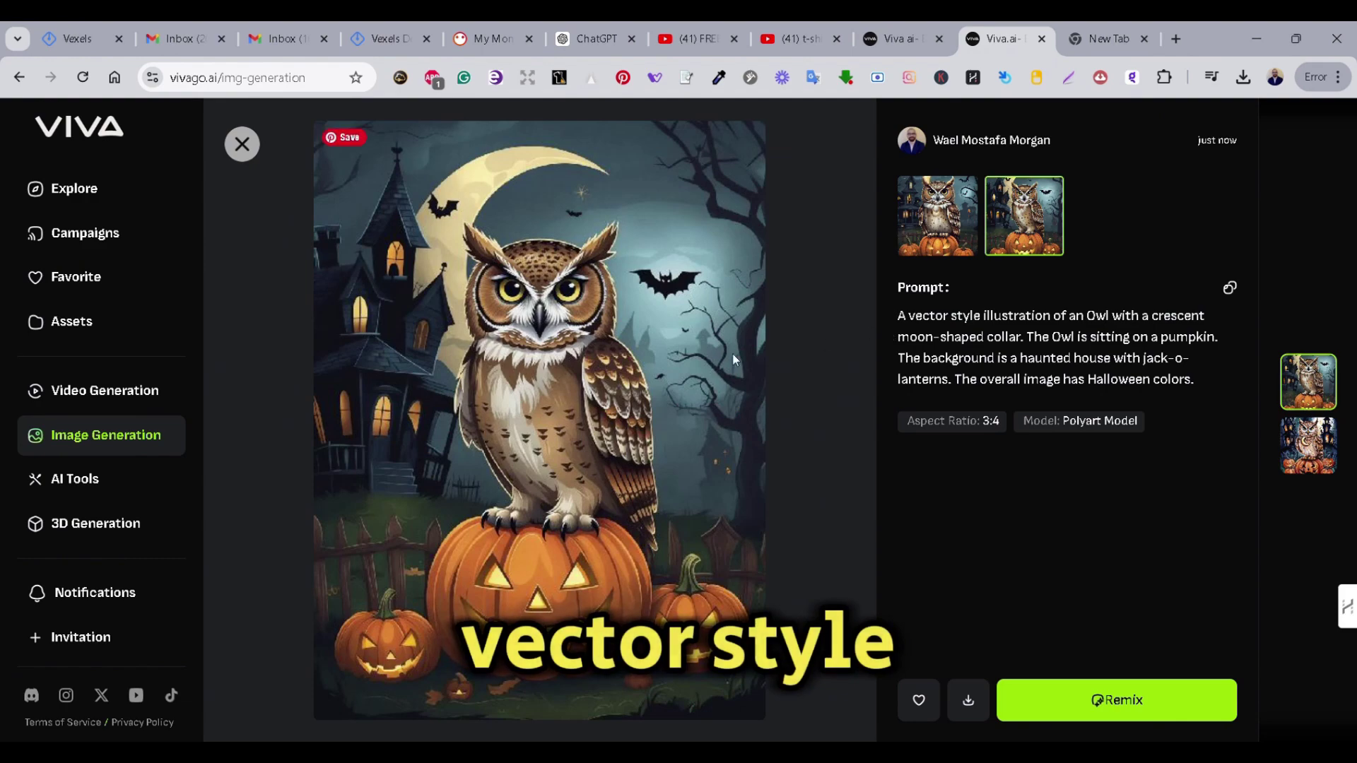
click(242, 145)
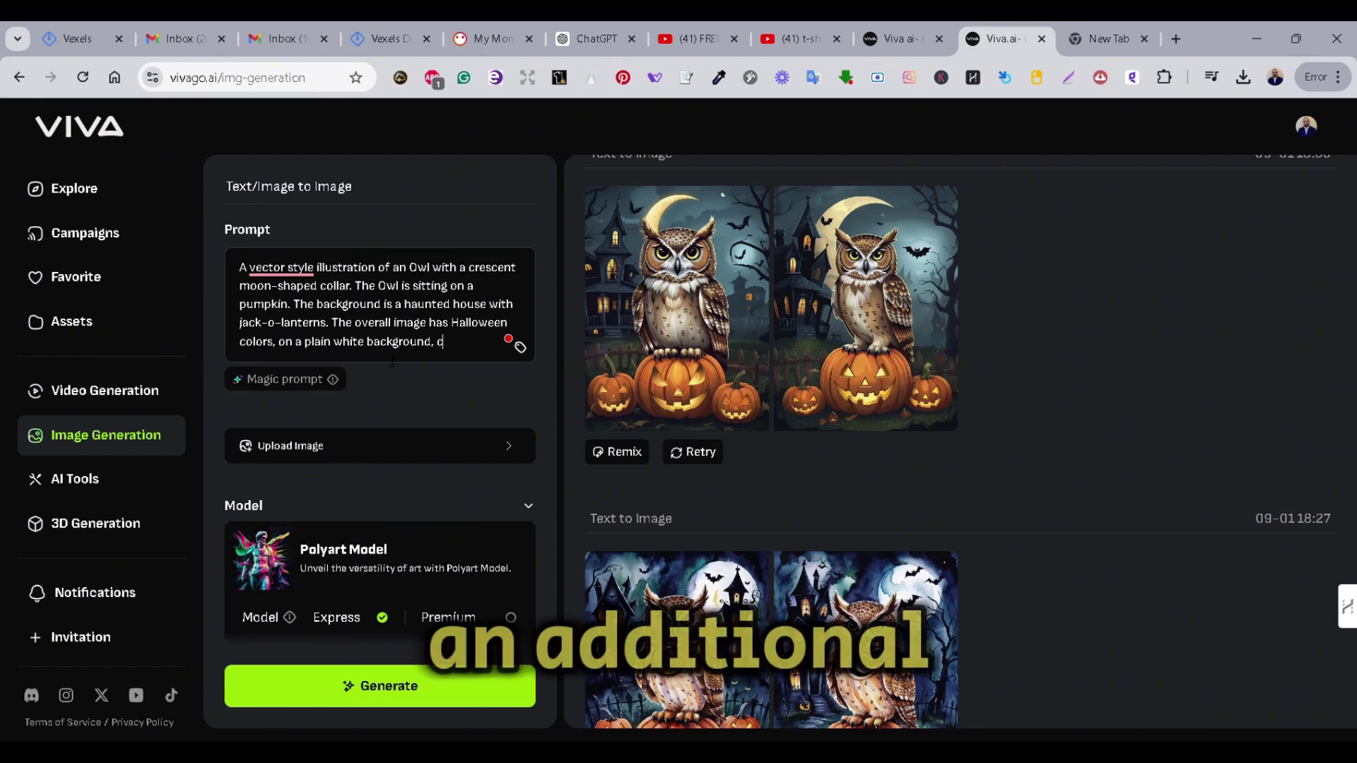
Step: Finish the prompt with "contour", hyphenate "vector-style", and generate the owl images on a plain white background
text(ontour)
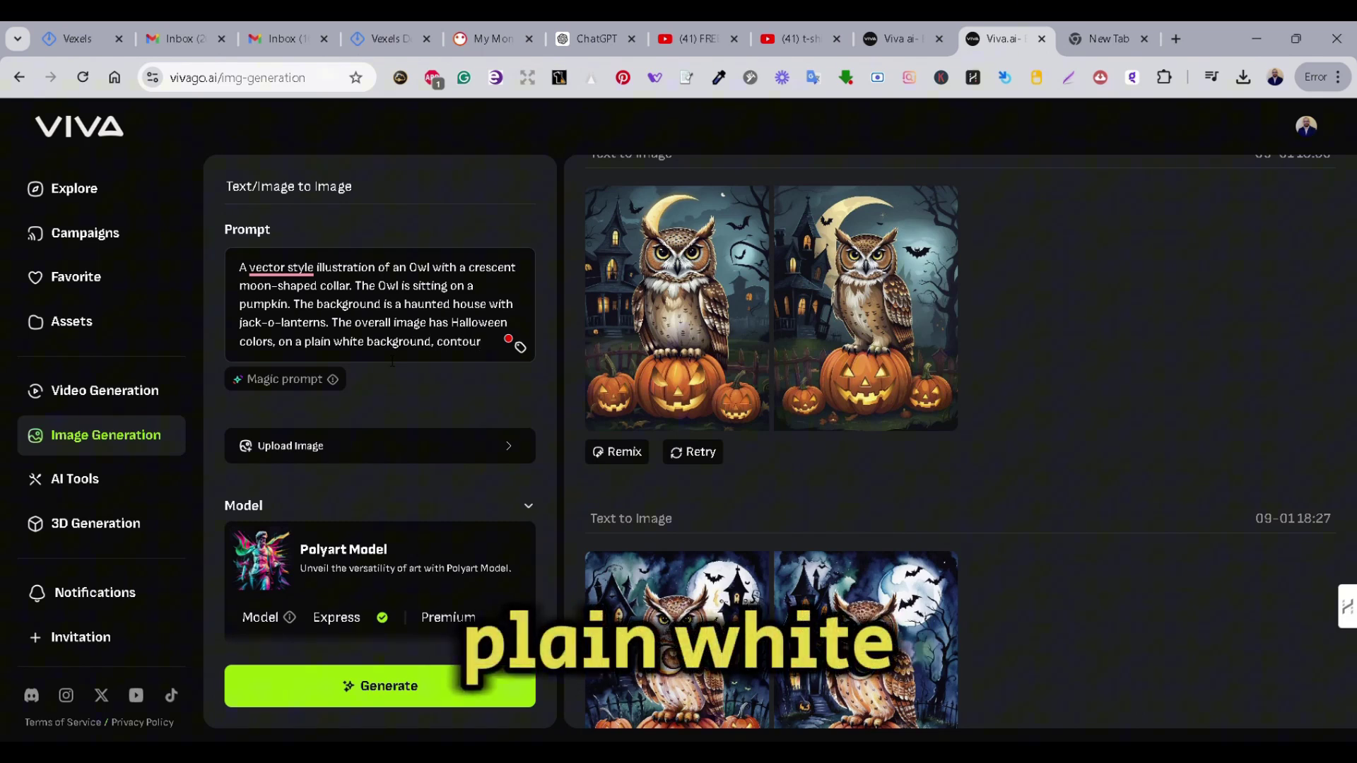
click(281, 267)
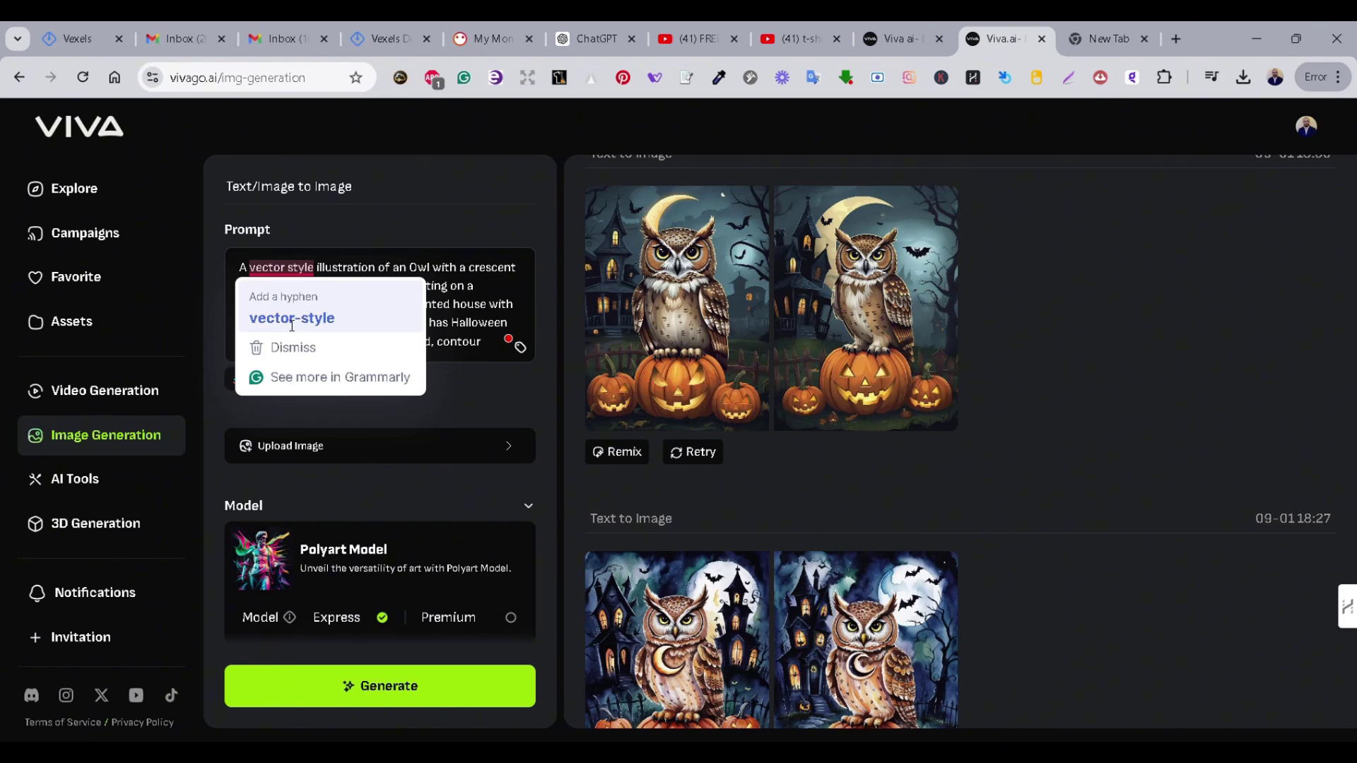
click(290, 315)
click(413, 684)
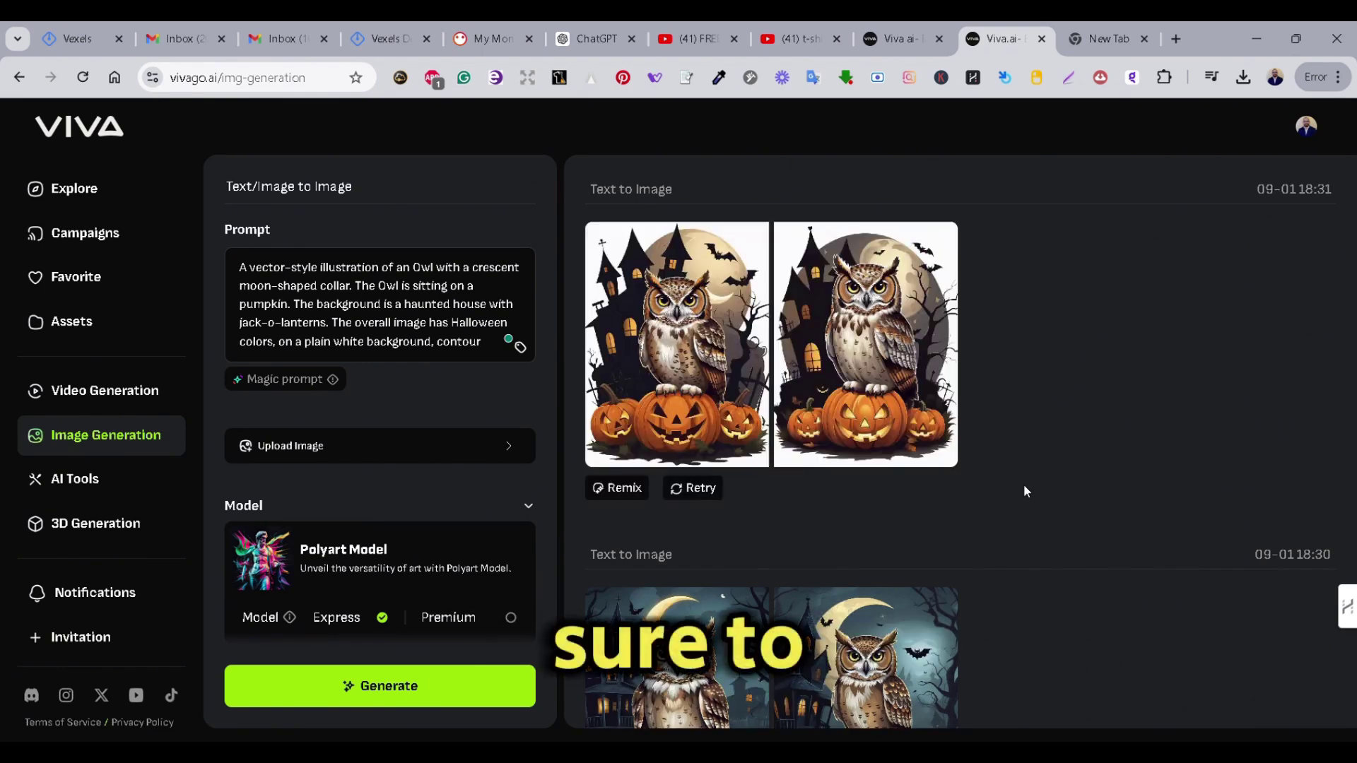
click(839, 325)
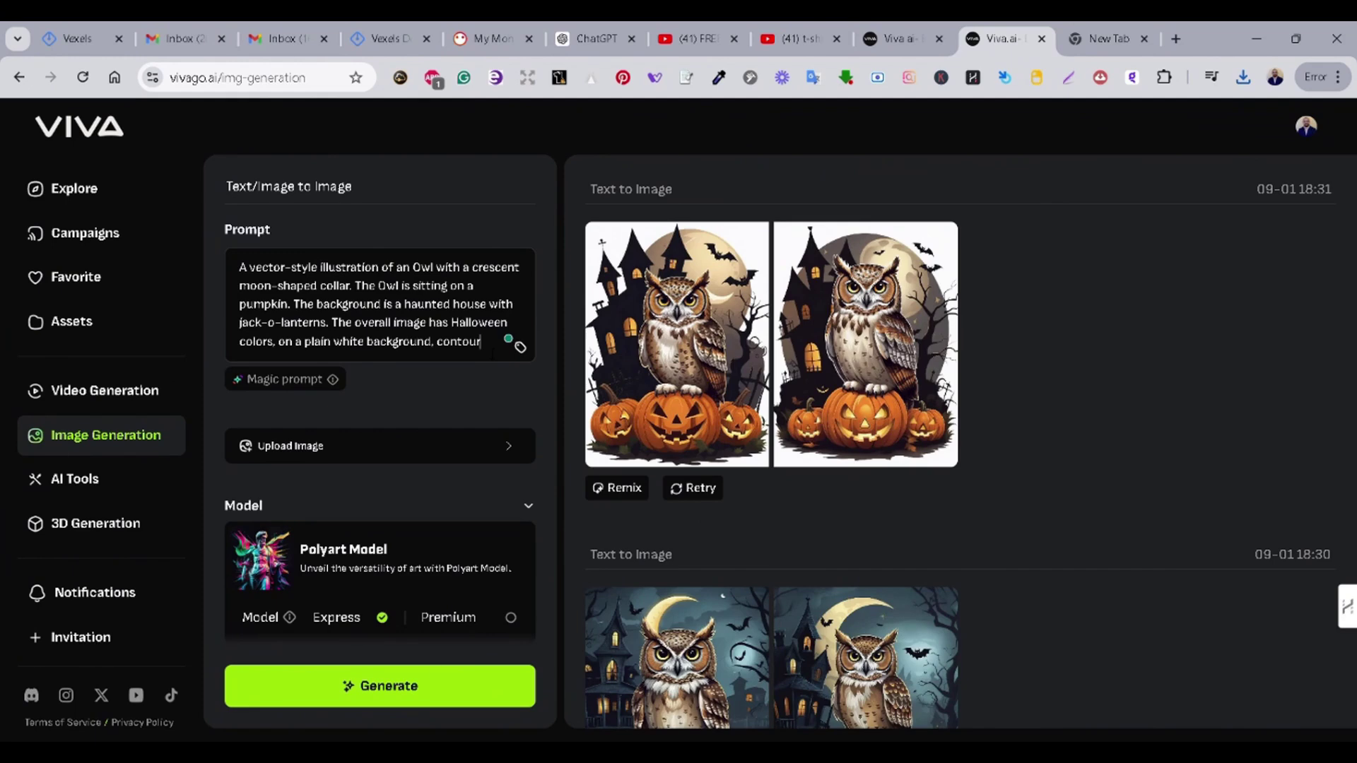
Step: Replace the prompt with a T shirt design of a hiker silhouette on a sunset mountain peak reading "Climb Higher, Seek Adventure.", typography, graffiti, vibrant
key(ctrl+a)
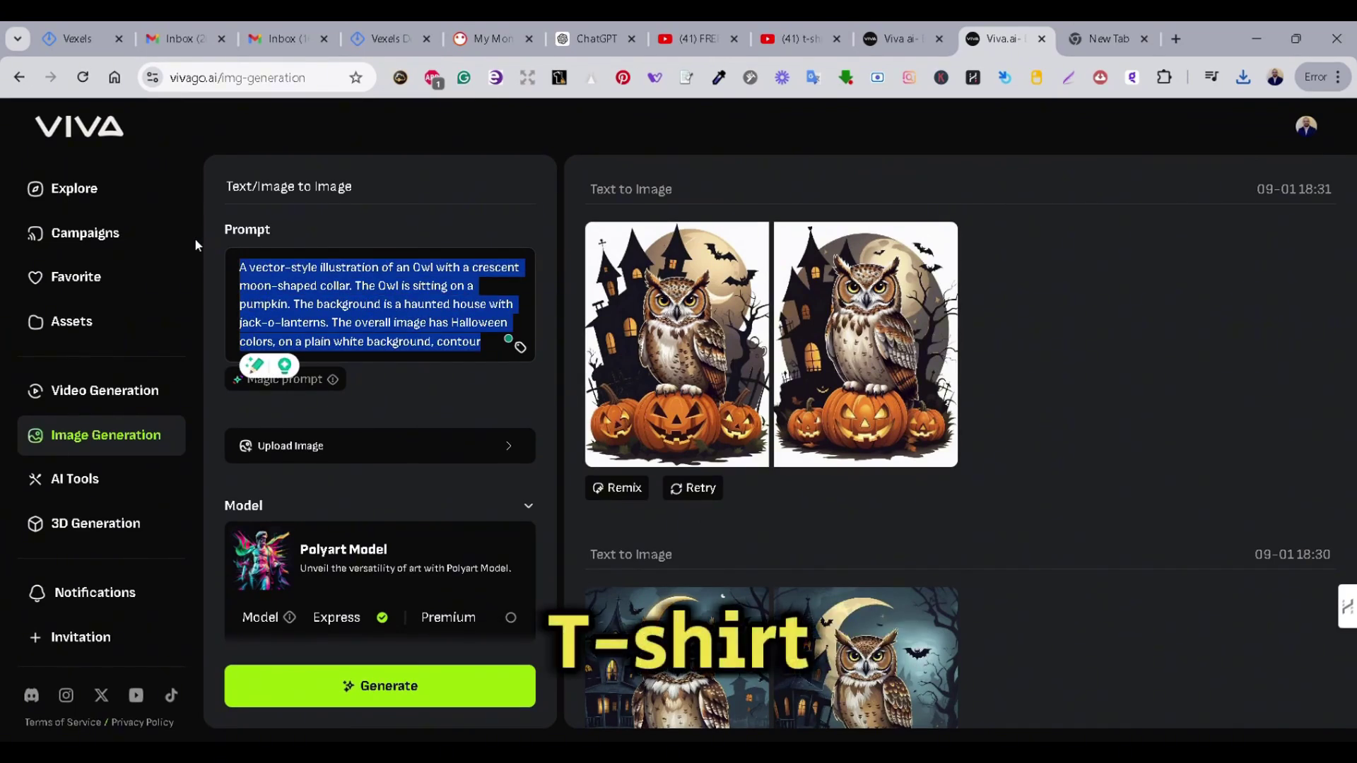
text(T shirt design,A rugged mountain landscape at sunset, with a silhouette of a hiker standing on a peak. The text reads: "Climb Higher, Seek Adventure."black background, illustration., typography, graffiti, vibrant)
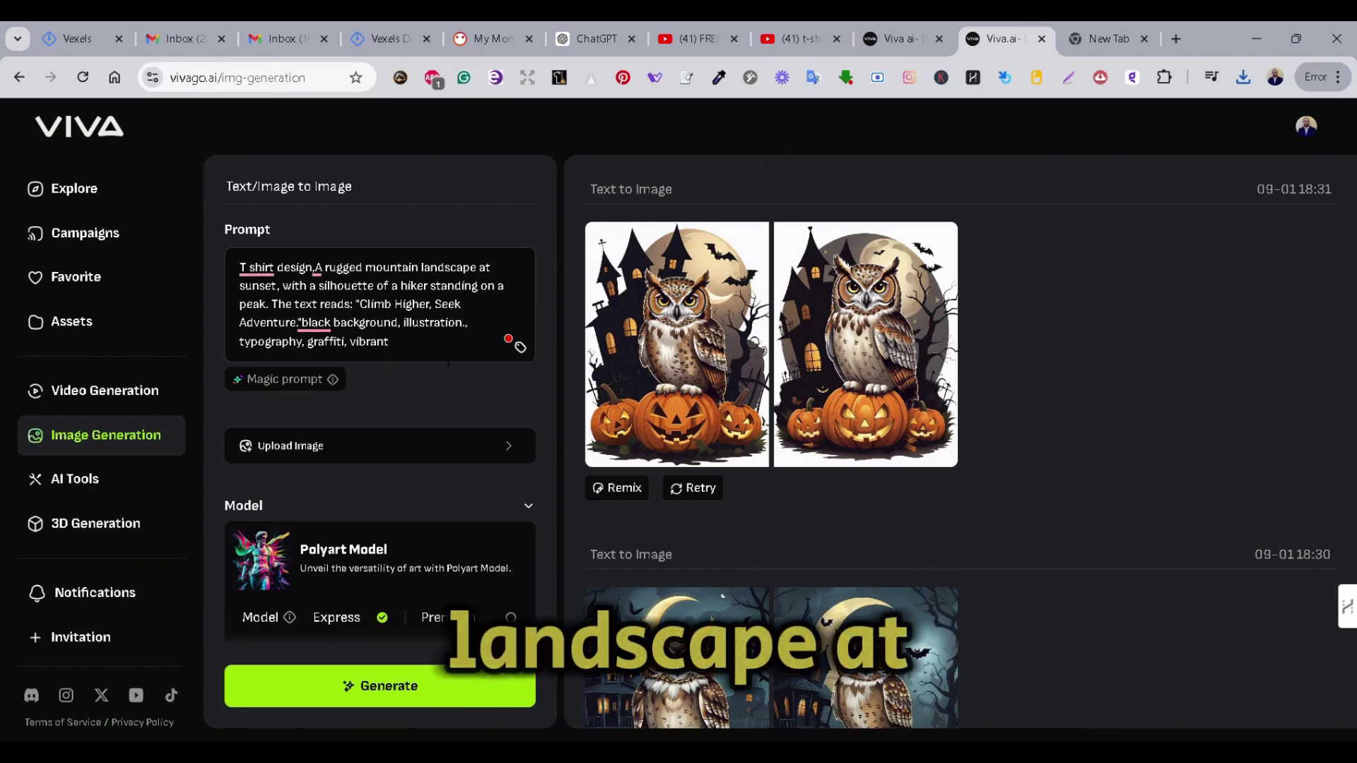
Step: Append ", on a plain black background, contour" to the T shirt prompt, generate the designs and view the first one
text(,)
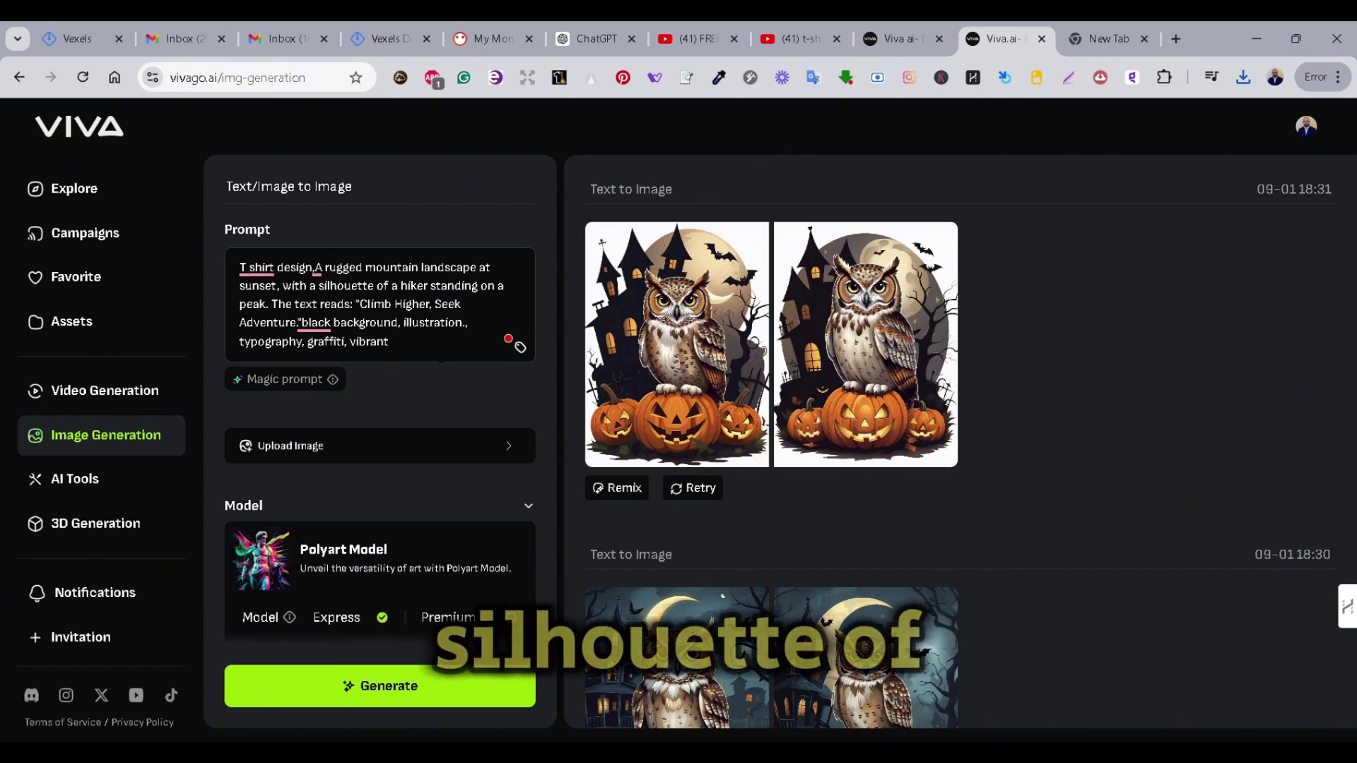
text( on a plain black)
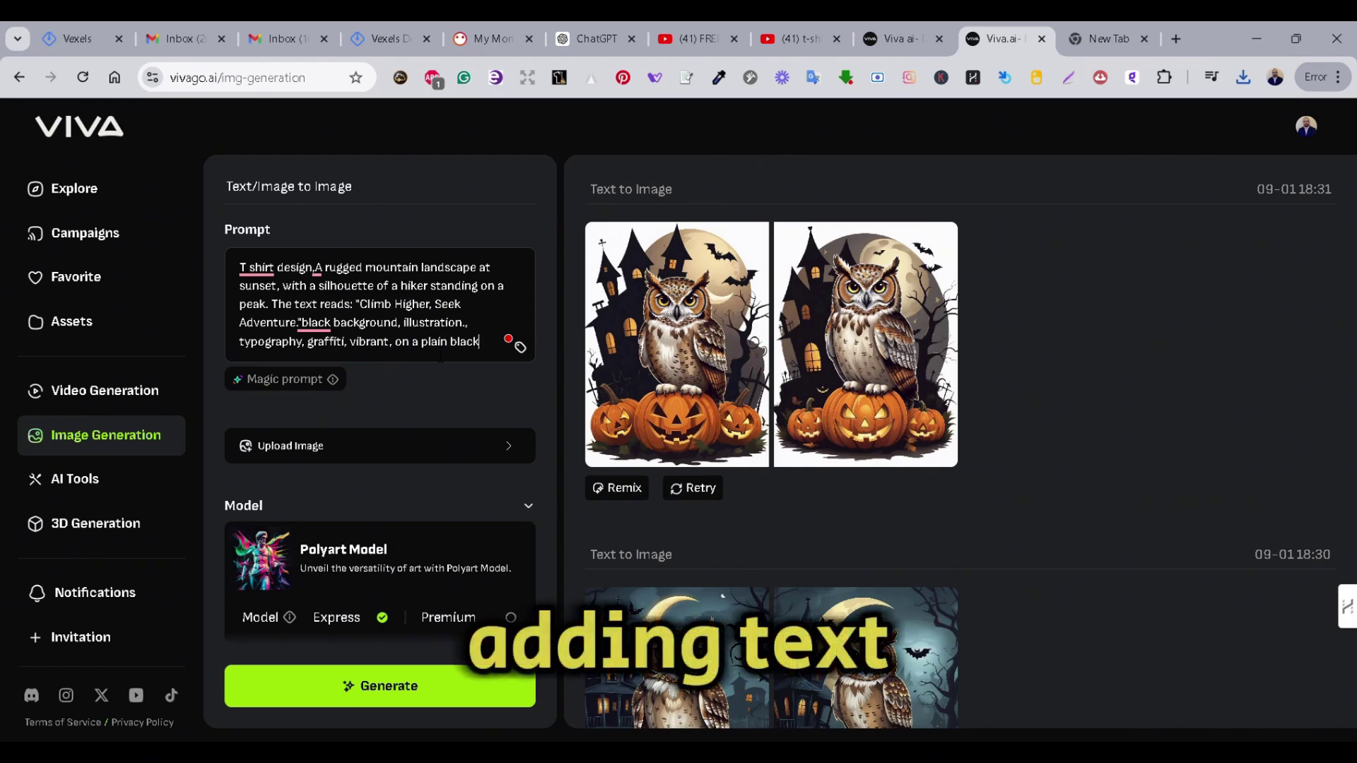
text( back)
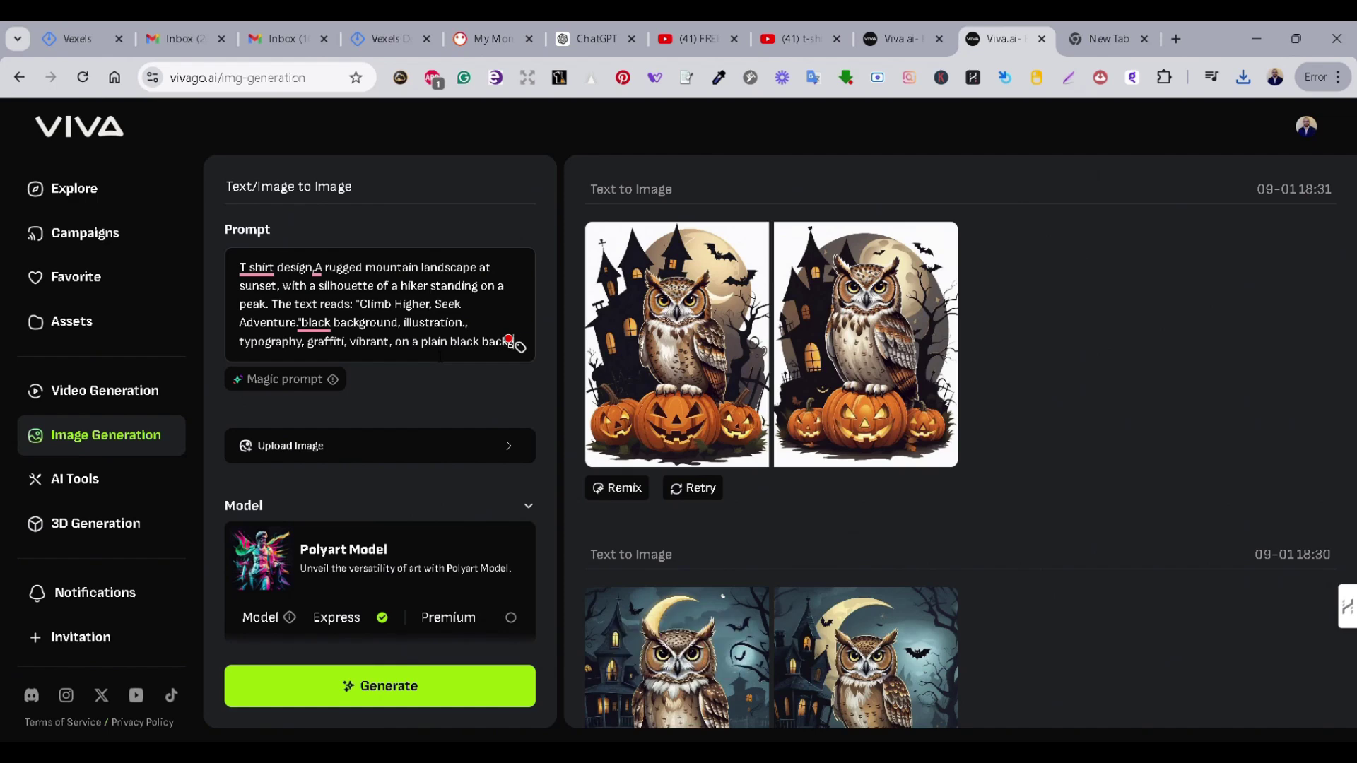
text(ground, contour)
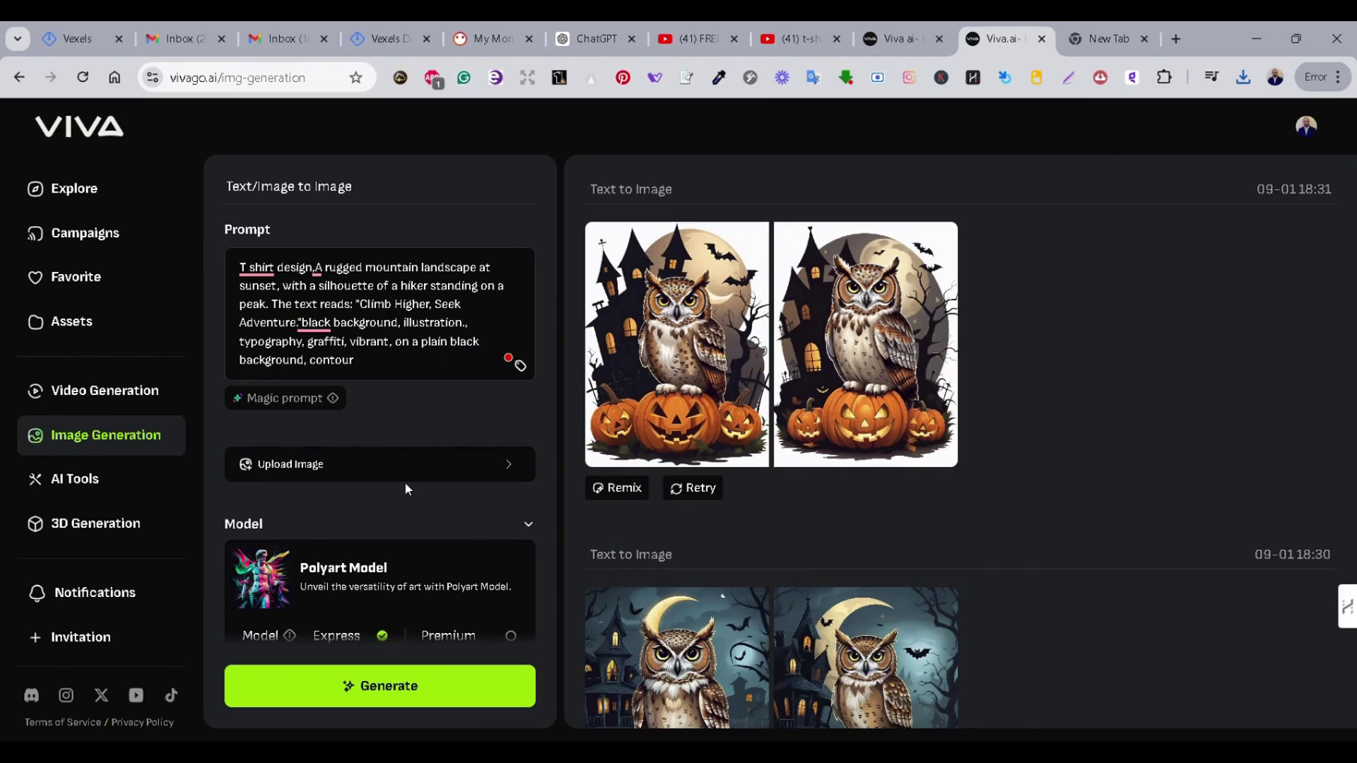
click(373, 680)
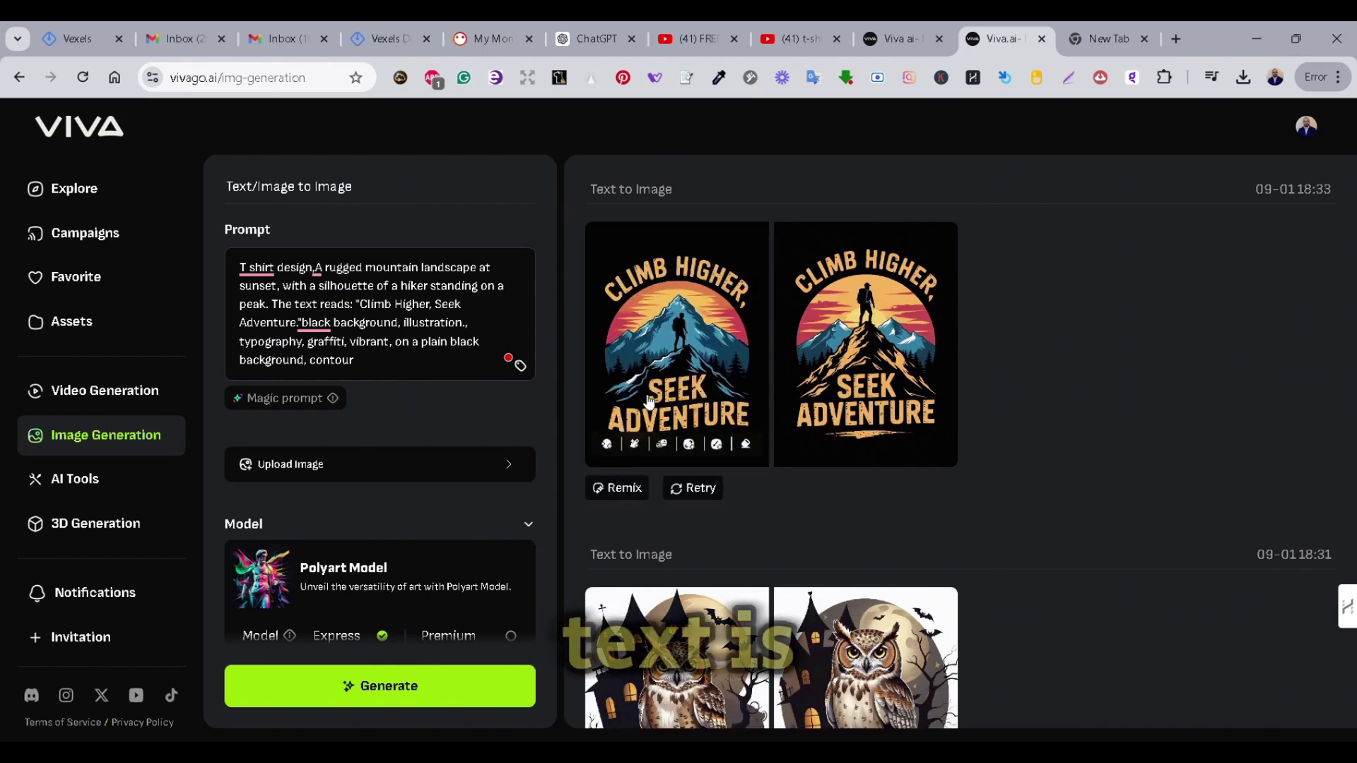
click(721, 308)
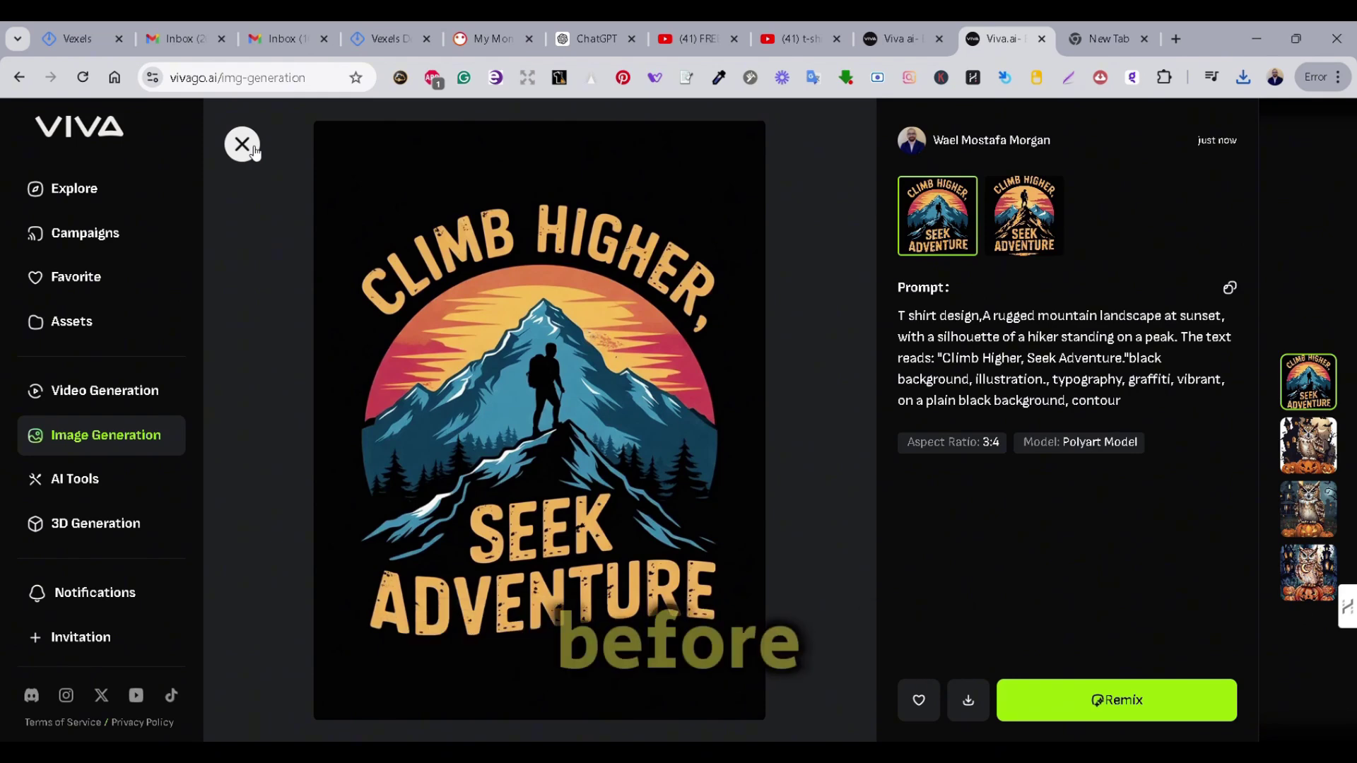
Step: View the second "Climb Higher, Seek Adventure" result up close and generate the hiker T-shirt designs again with the same prompt
click(1036, 233)
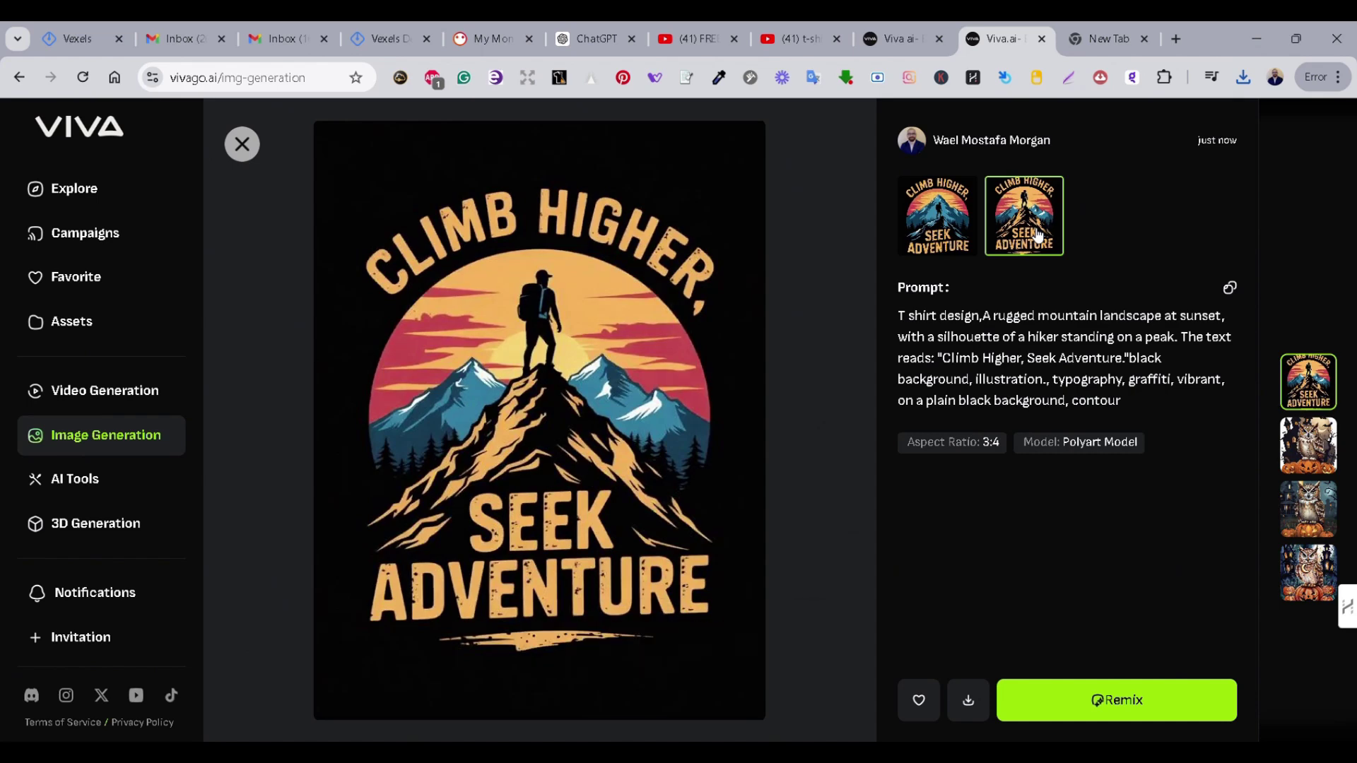
click(826, 371)
scroll(473, 554, down, 3)
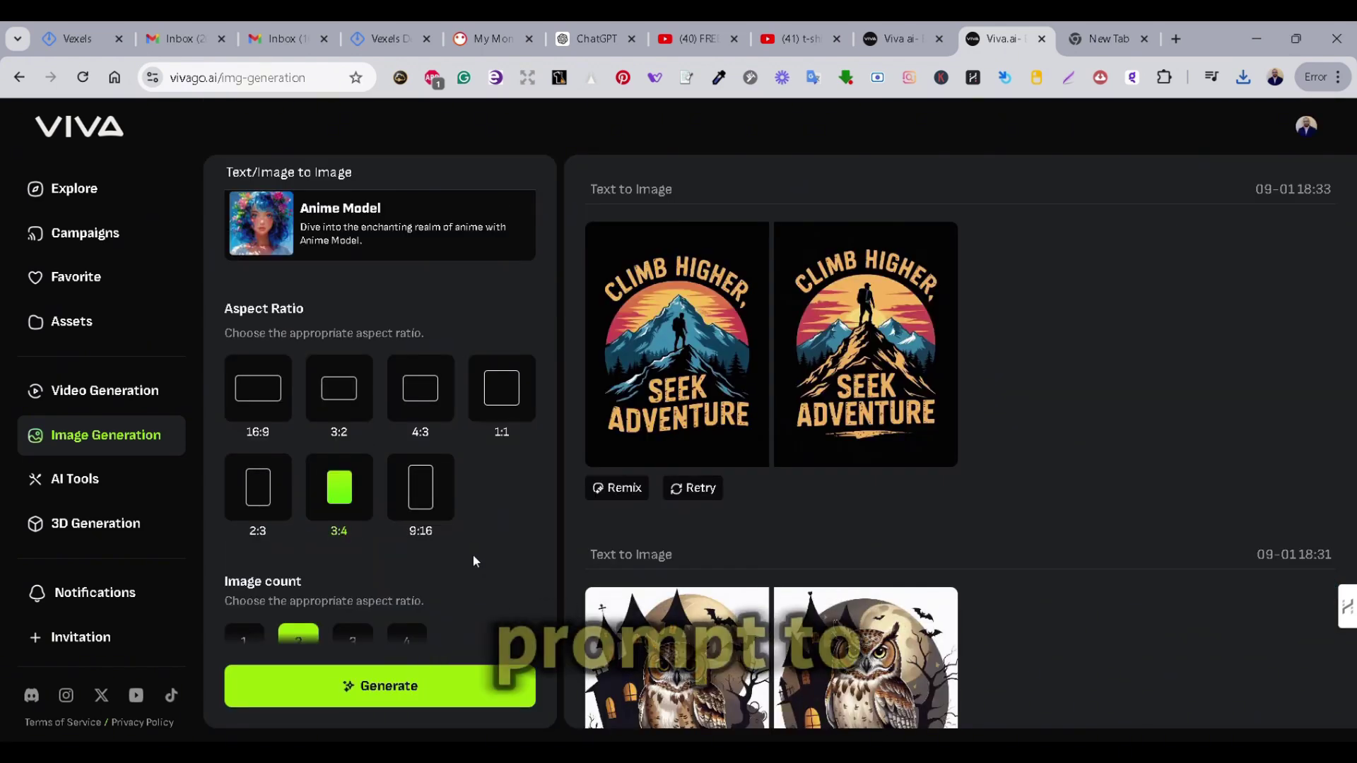
scroll(473, 554, down, 1)
scroll(473, 554, up, 5)
click(380, 685)
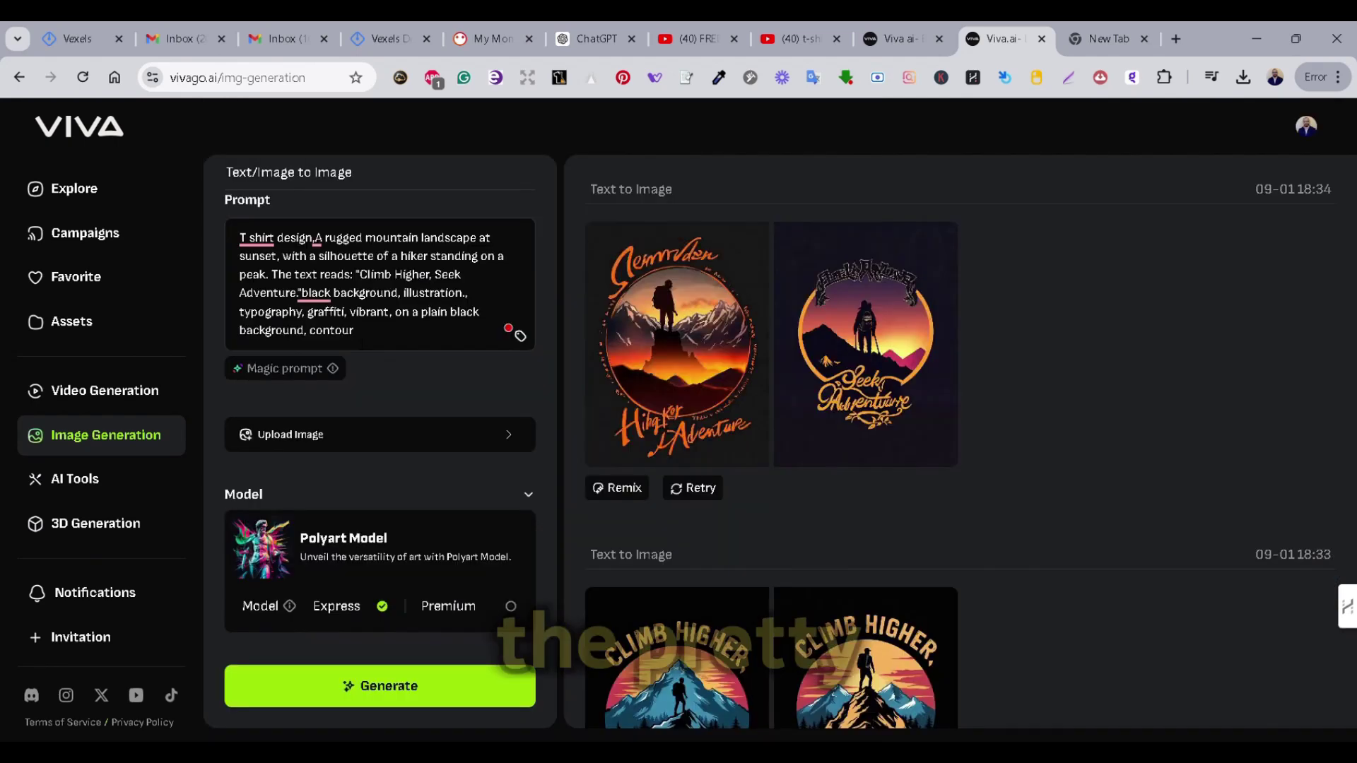
Step: Replace the prompt with a t-shirt design of a surfing turtle in sunglasses reading "Surf's Up, Dude!" and enhance it with Magic prompt
drag(354, 330, 239, 237)
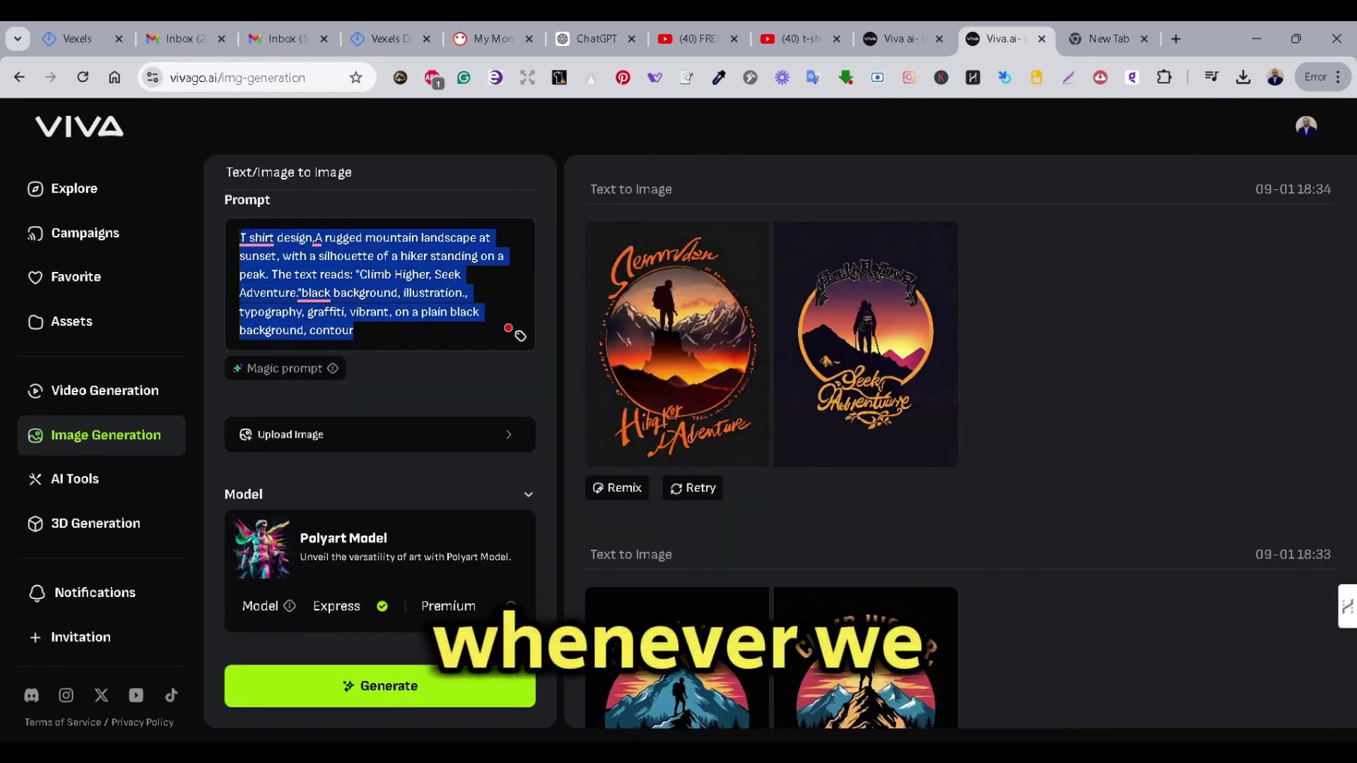
mouse_move(918, 380)
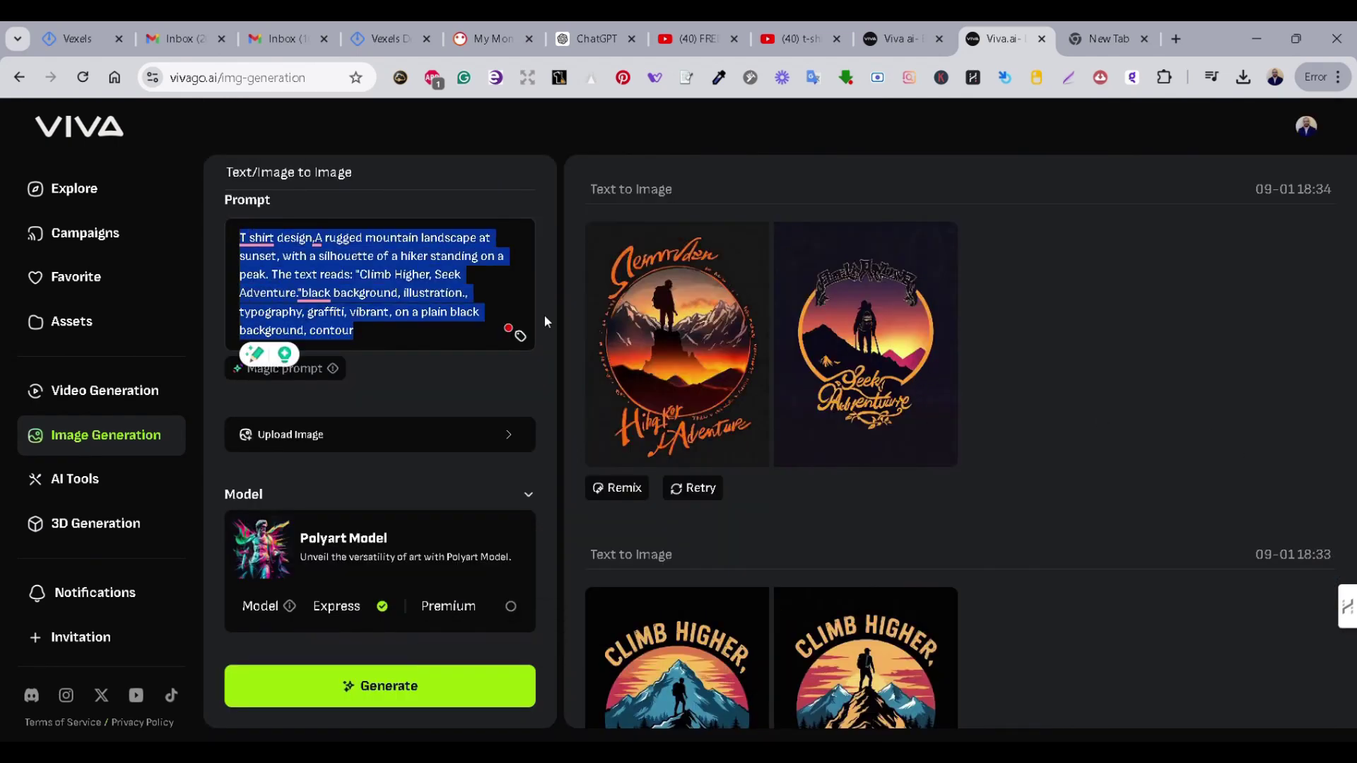
text(A t-shirt design with an illustration of a cute turtle wearing sunglasses. The turtle is standing on a surfboard in the ocean. Thereis the text "Surf's Up, Dude!" written in a fun, retro font over the turtle's head. The background is a bright blue sky with fluffy white clouds.)
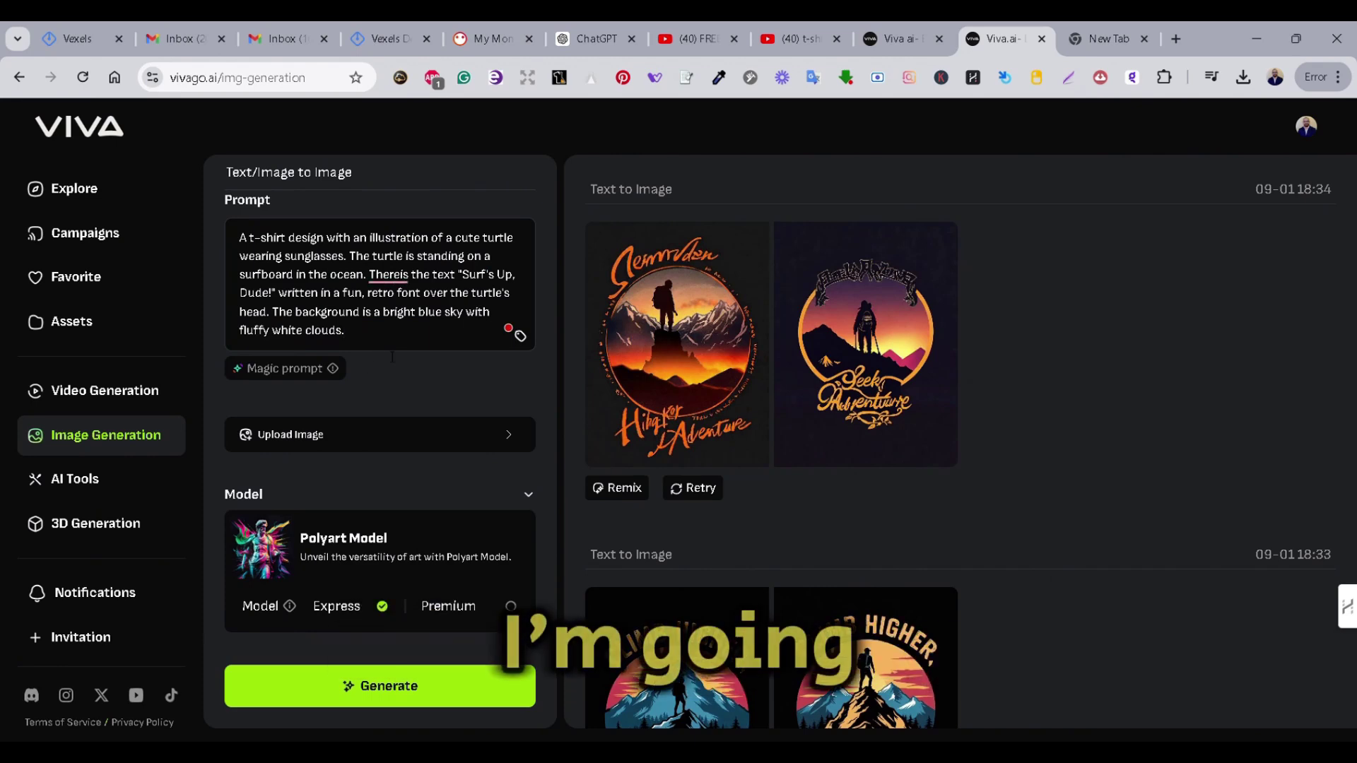
click(313, 374)
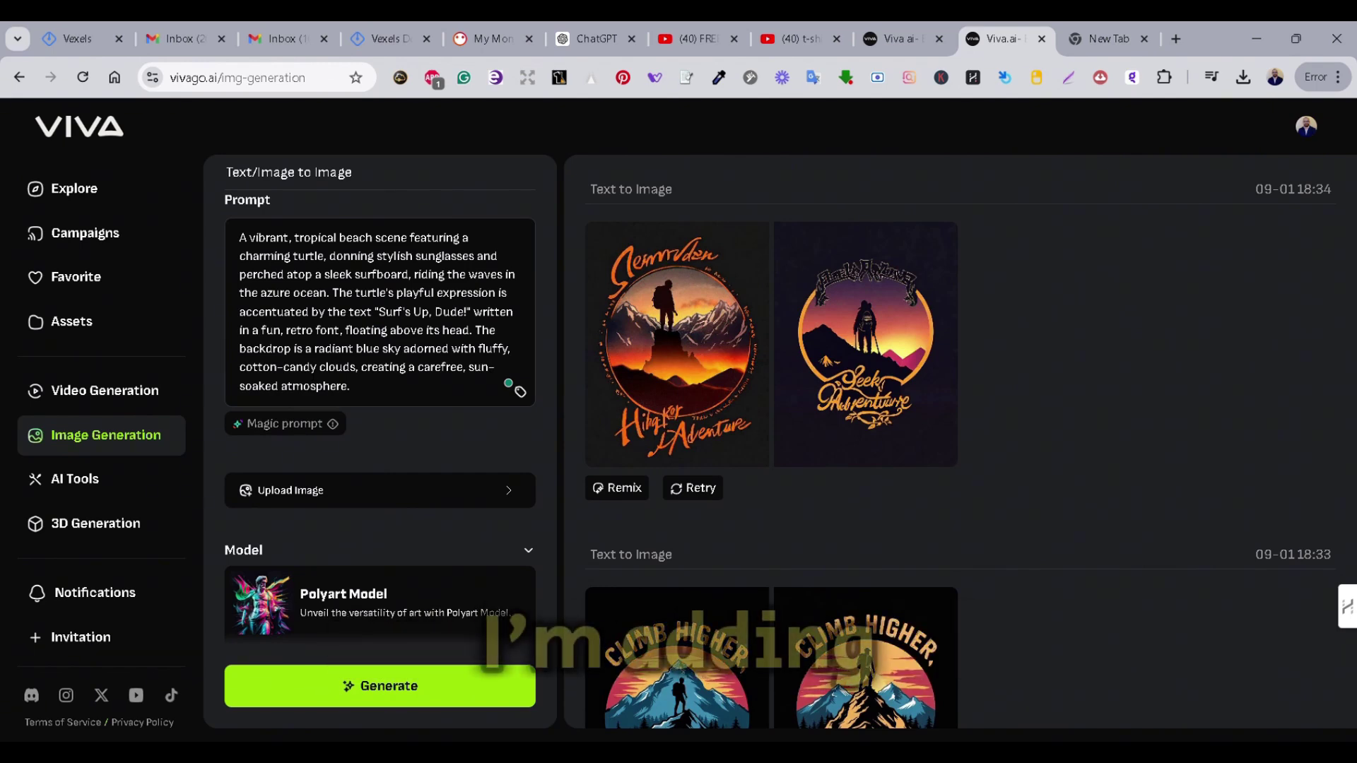
Step: Append ", on a white background, contour" to the enhanced turtle prompt, generate the images and view the first one
scroll(500, 355, down, 1)
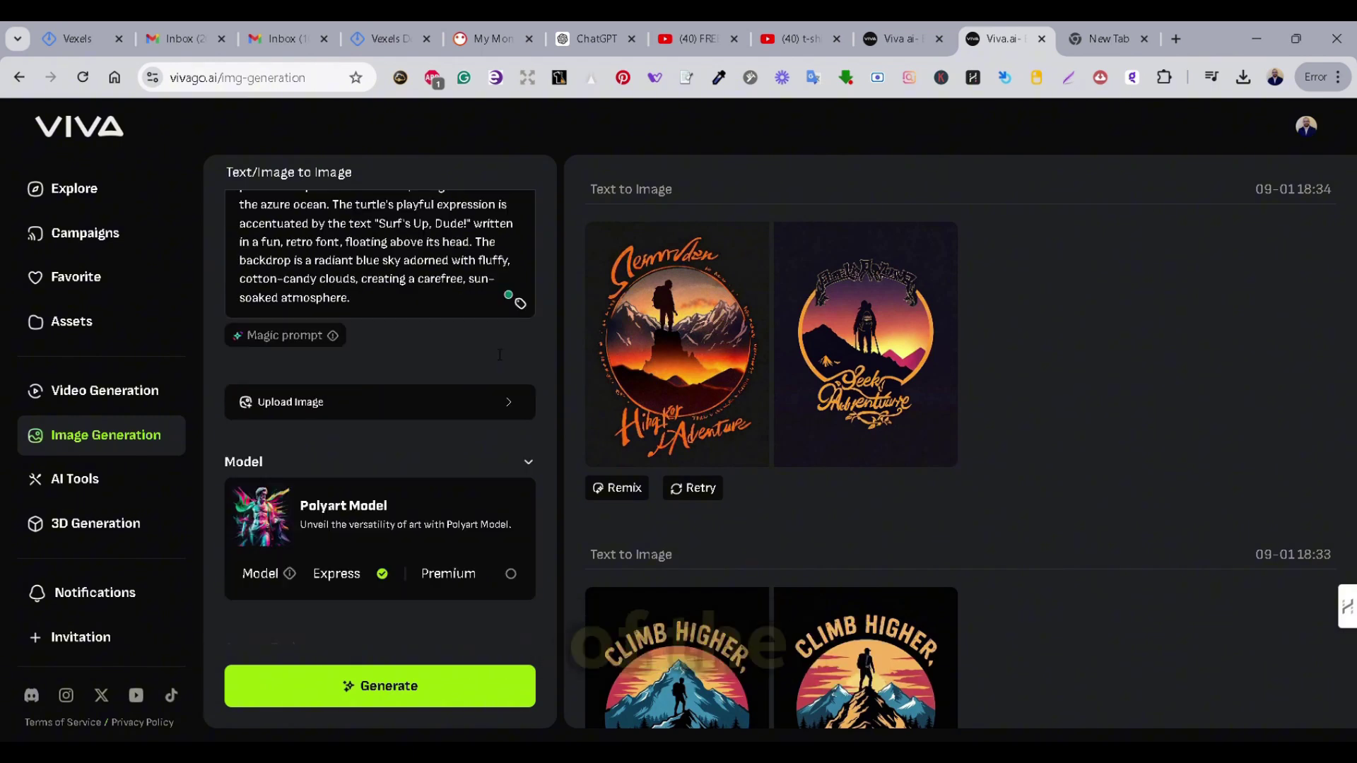
scroll(421, 345, up, 1)
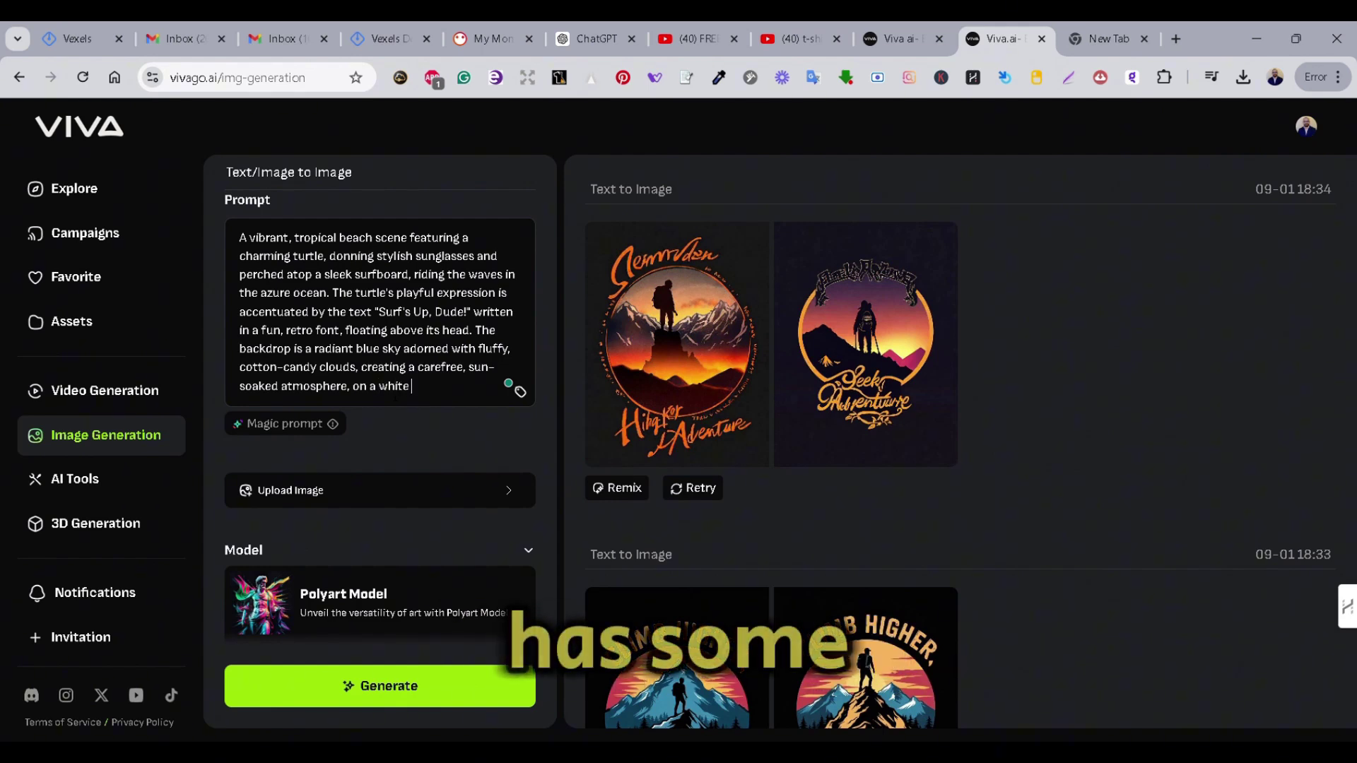
text(kground)
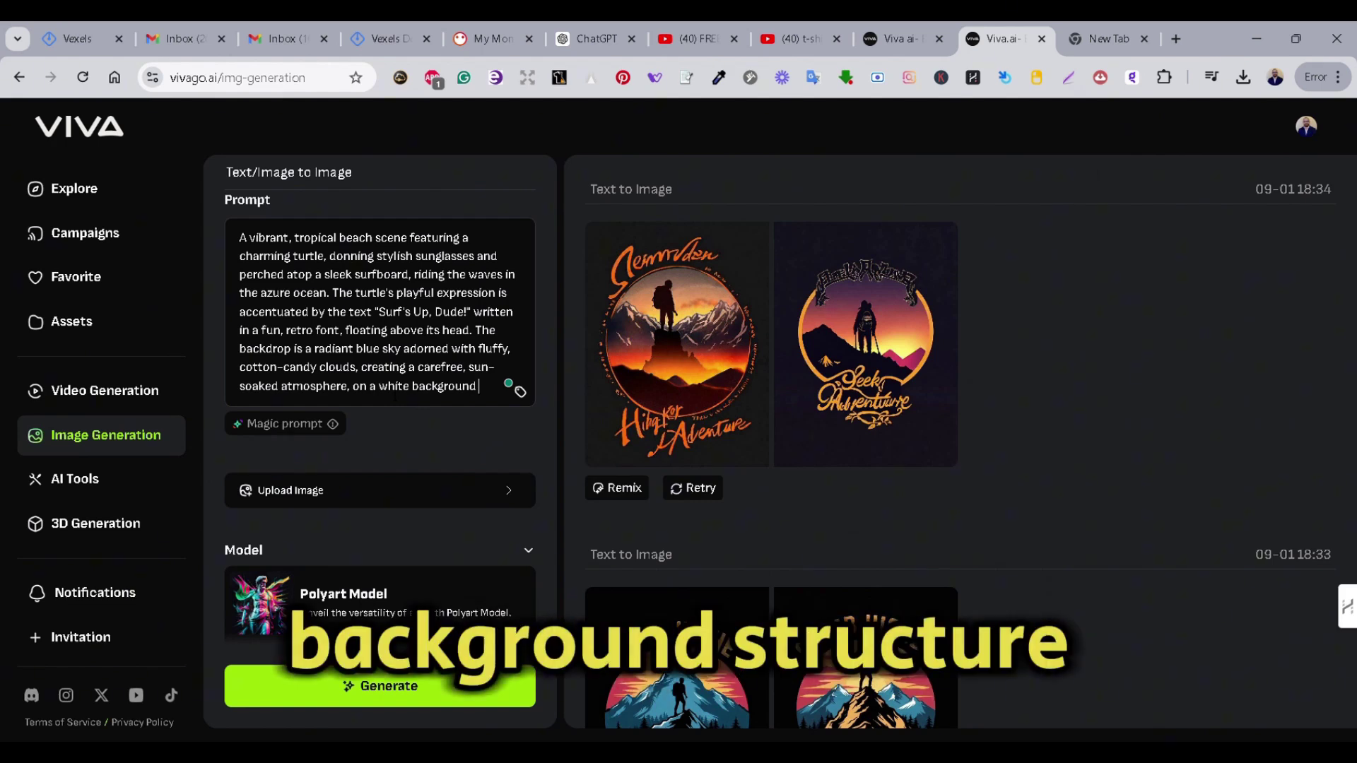
text(, cont)
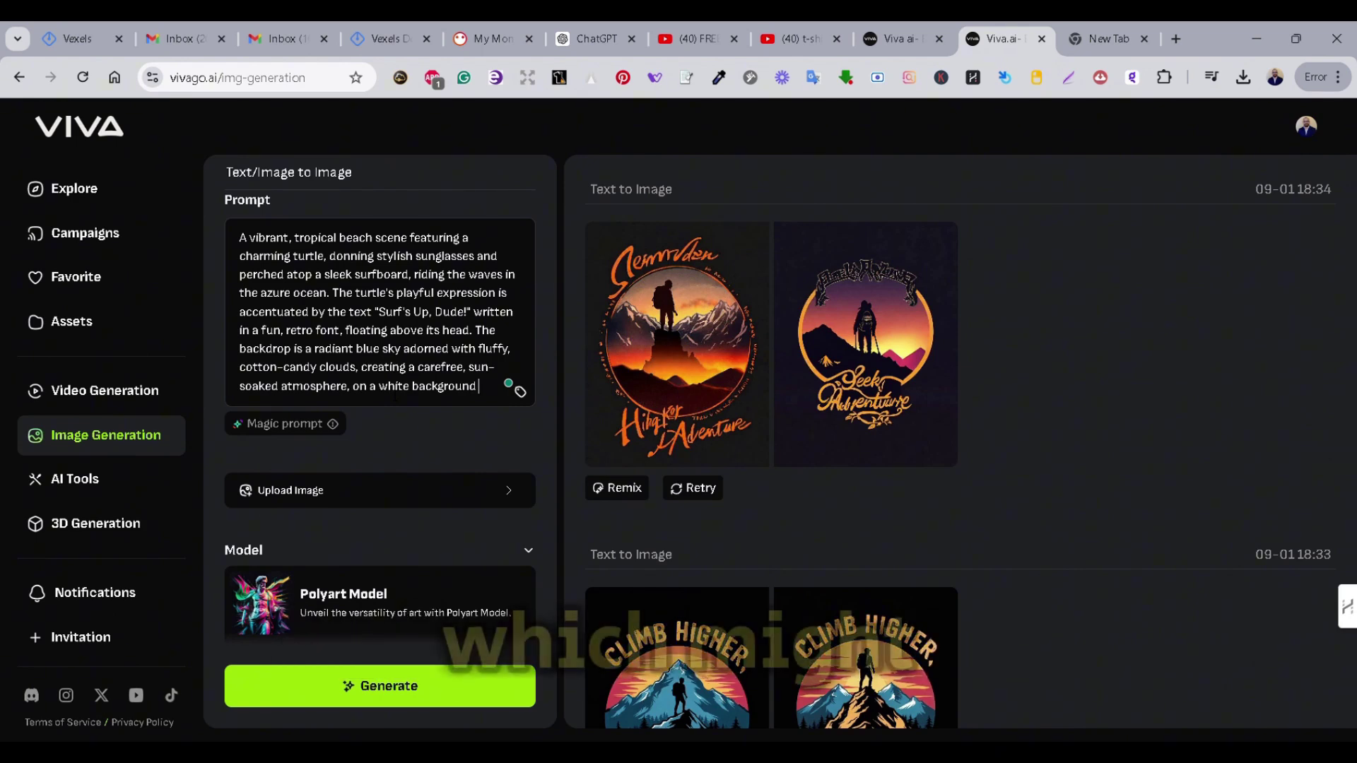
text(our)
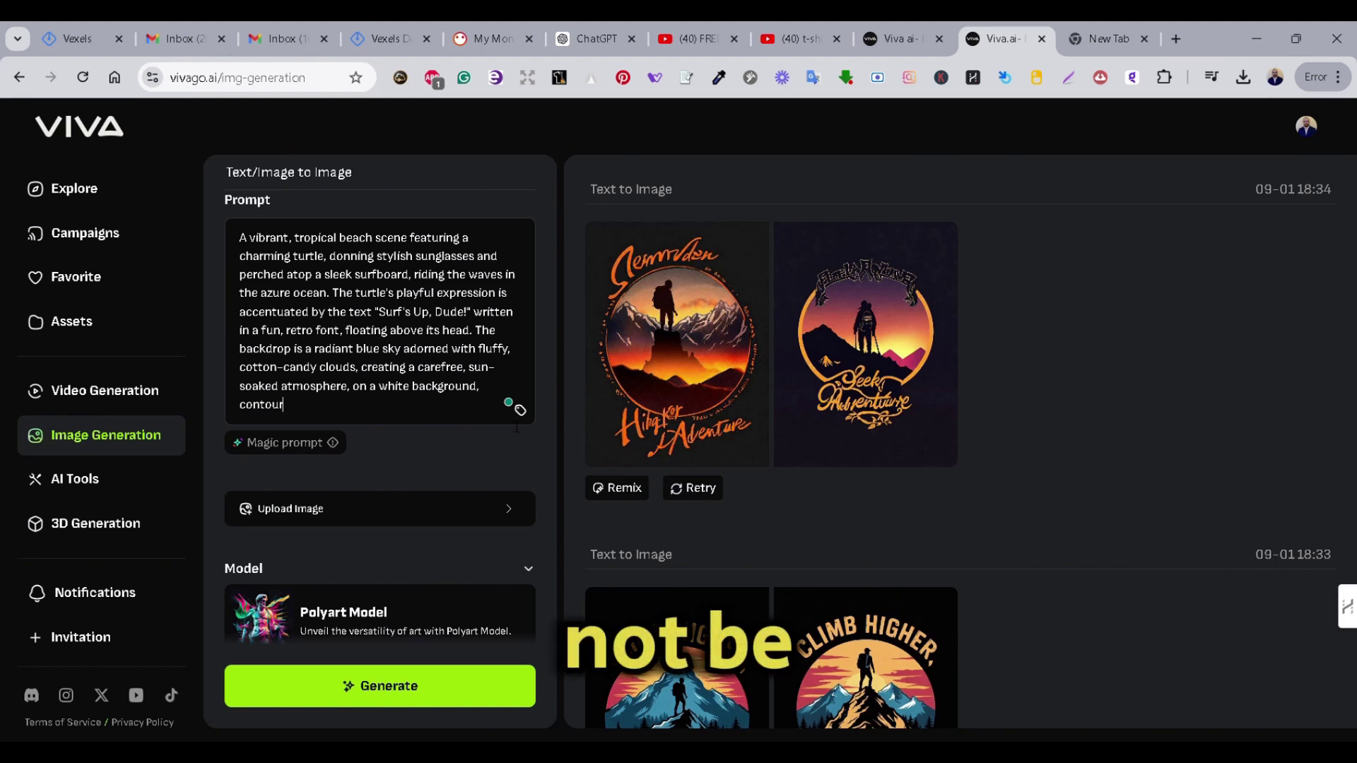
click(397, 691)
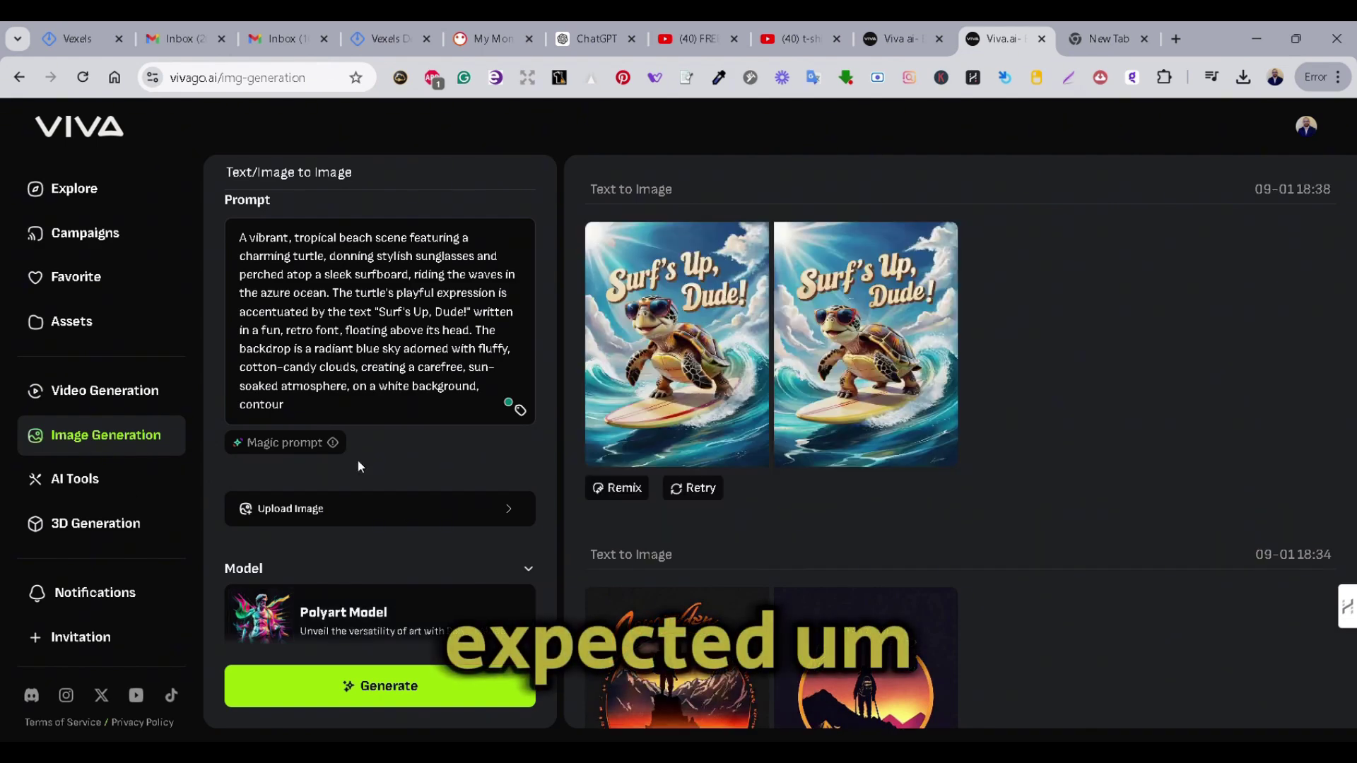
click(672, 358)
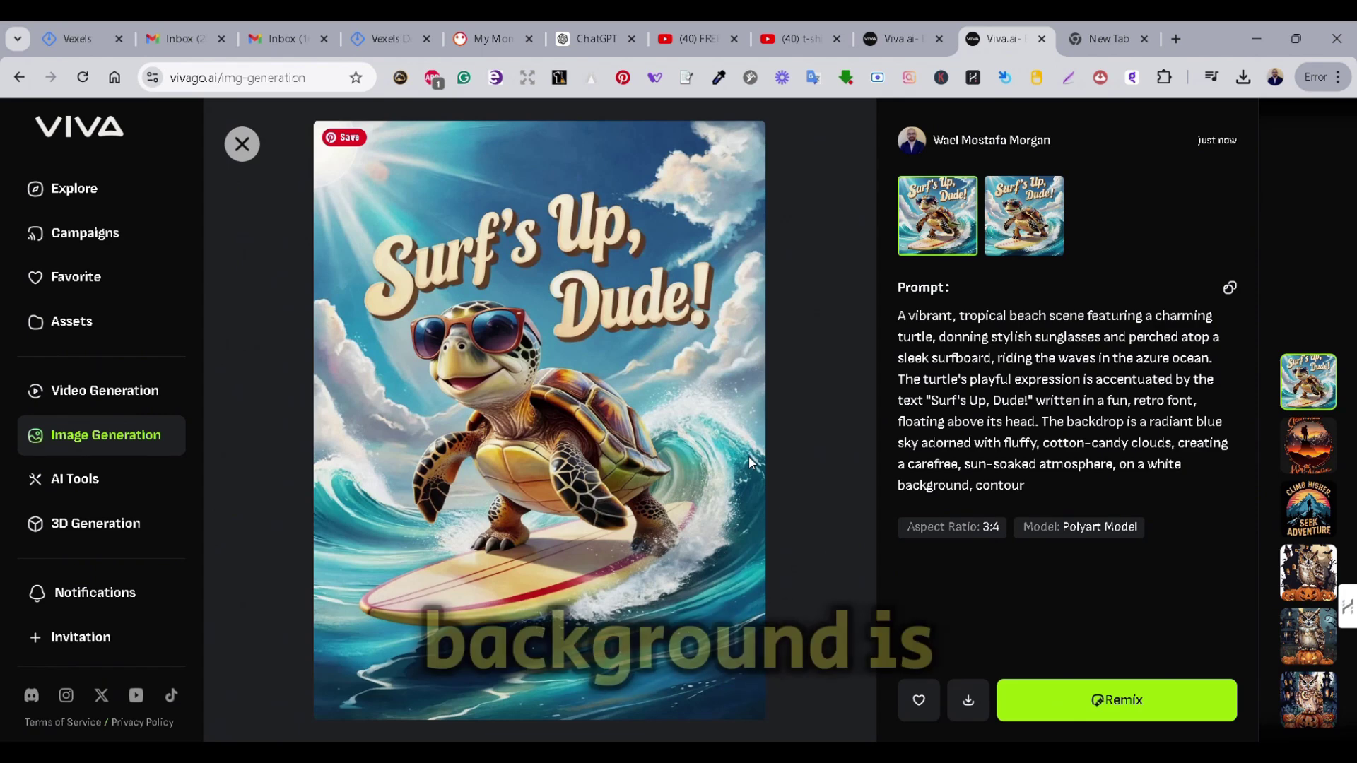
key(Escape)
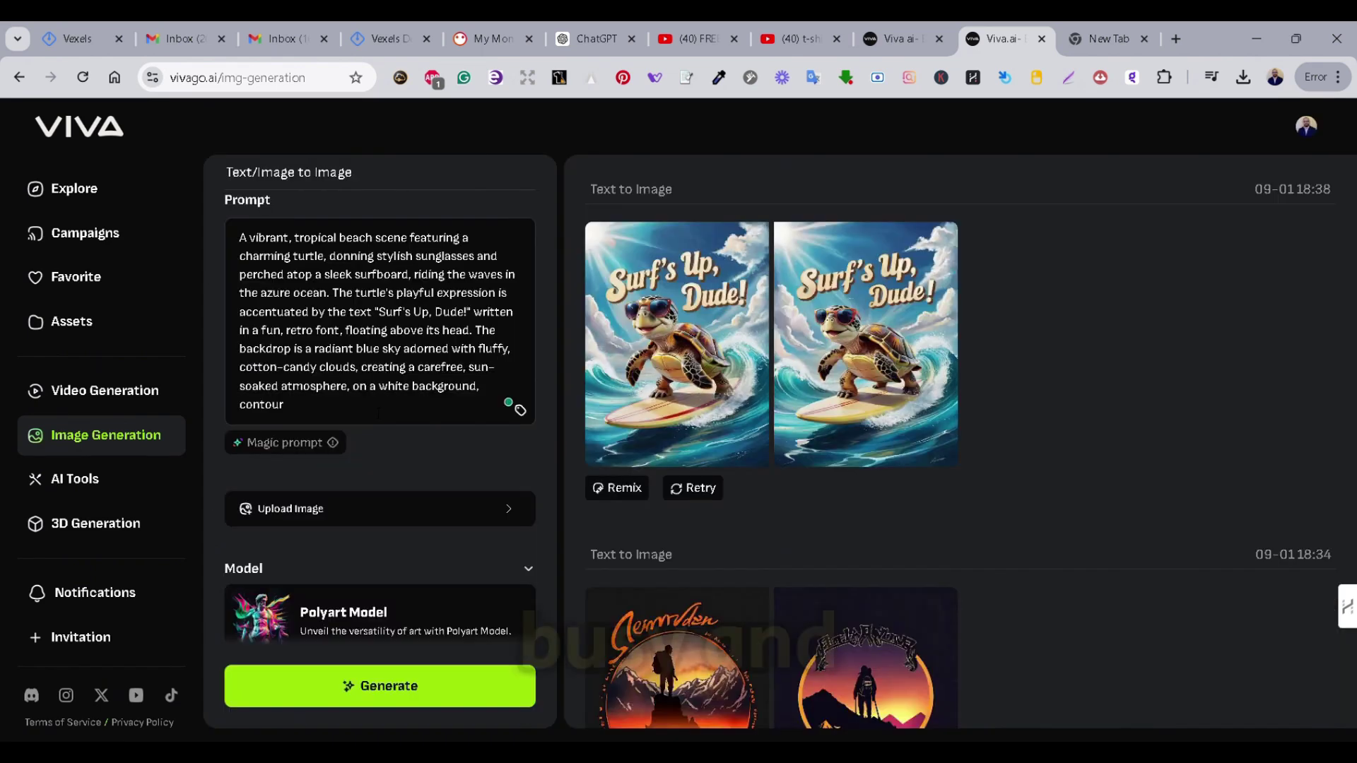
Step: Restore the original turtle t-shirt prompt, drop "on a white background" but keep "contour", generate the designs and view the first one
drag(284, 404, 188, 234)
click(382, 330)
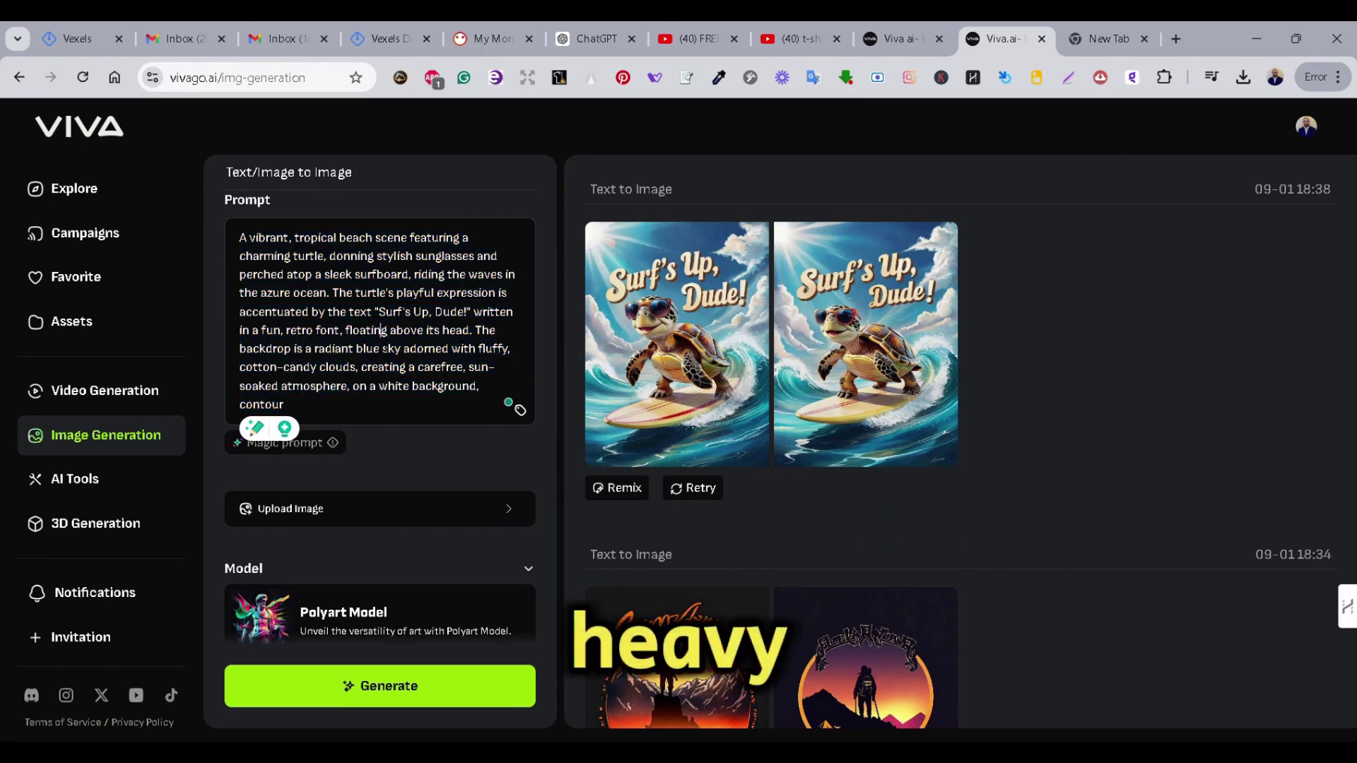
drag(347, 386, 197, 220)
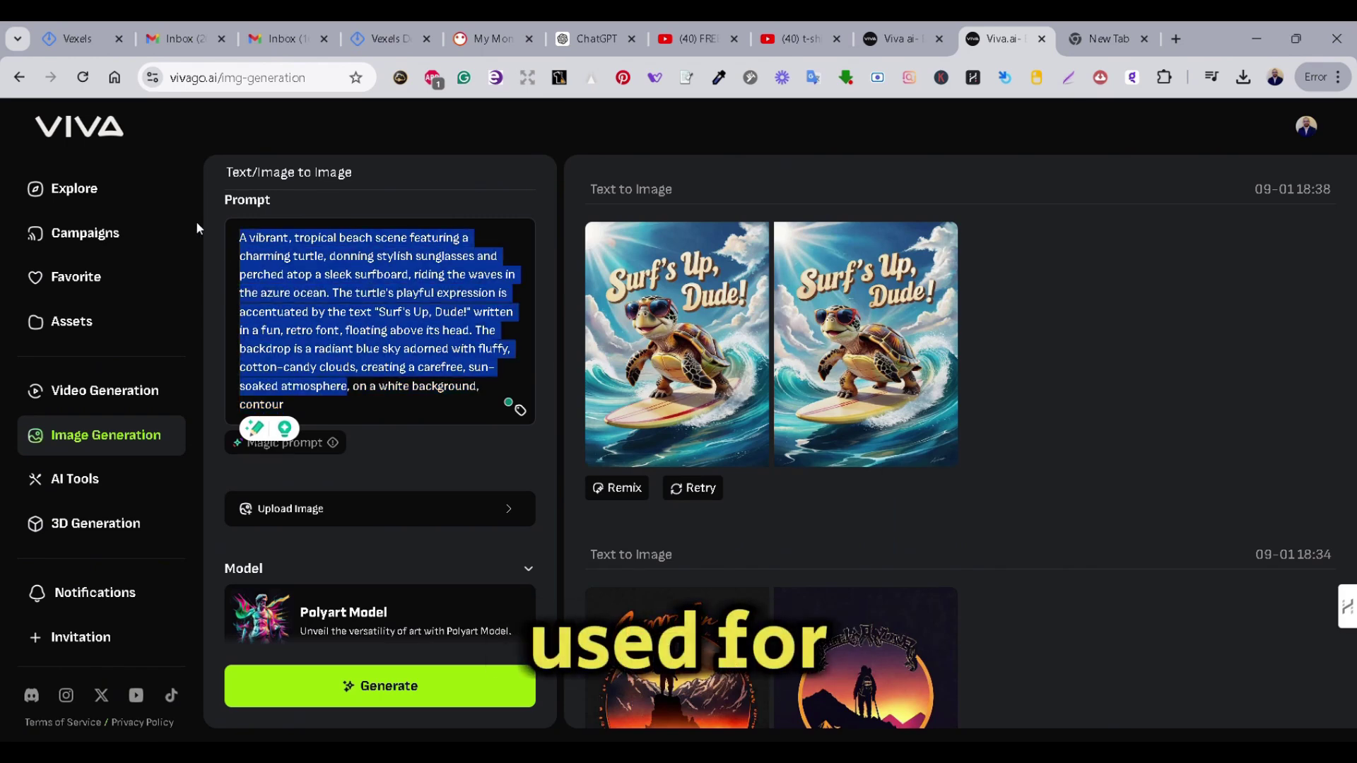
text(A t-shirt design with an illustration of a cute turtle wearing sunglasses. The turtle is standing on a surfboard in the ocean. Thereis the text "Surf's Up, Dude!" written in a fun, retro font over the turtle's head. The background is a bright blue sky with fluffy white clouds.)
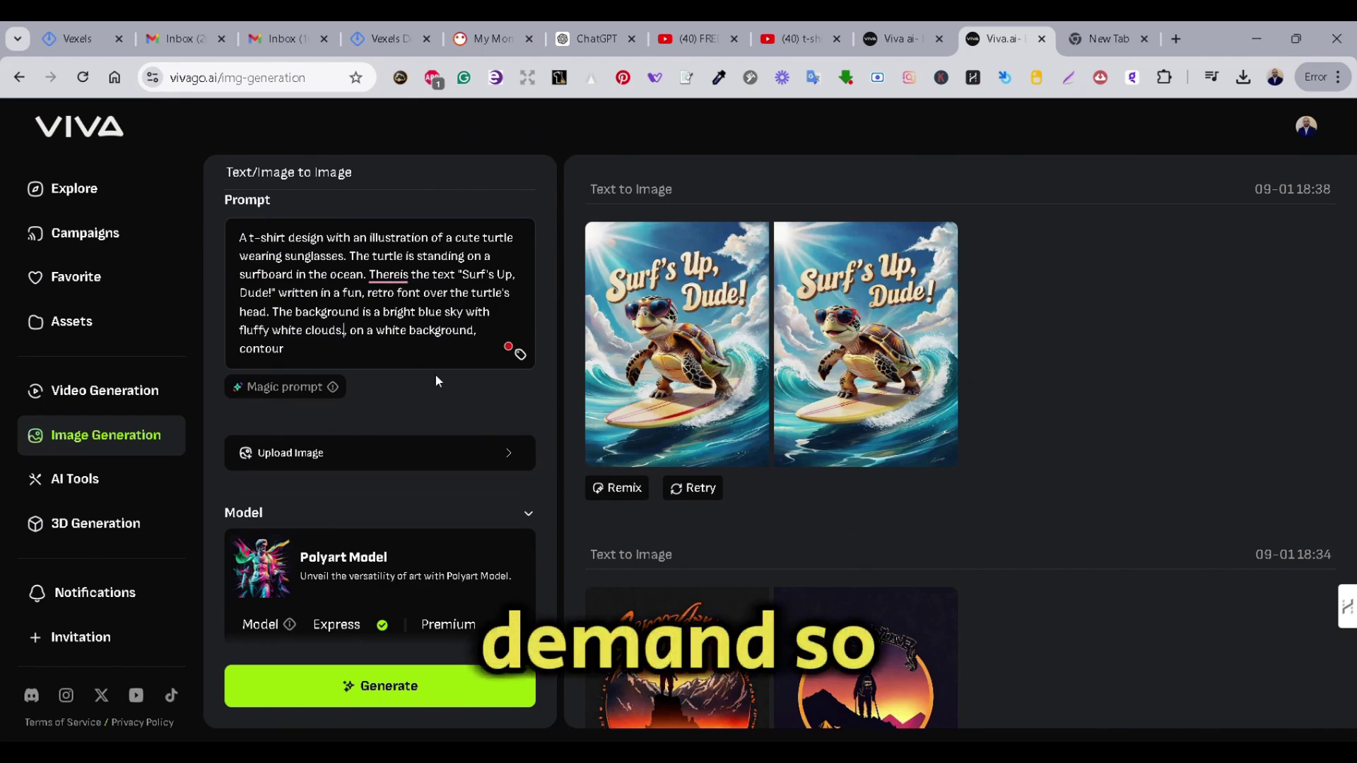
text(.)
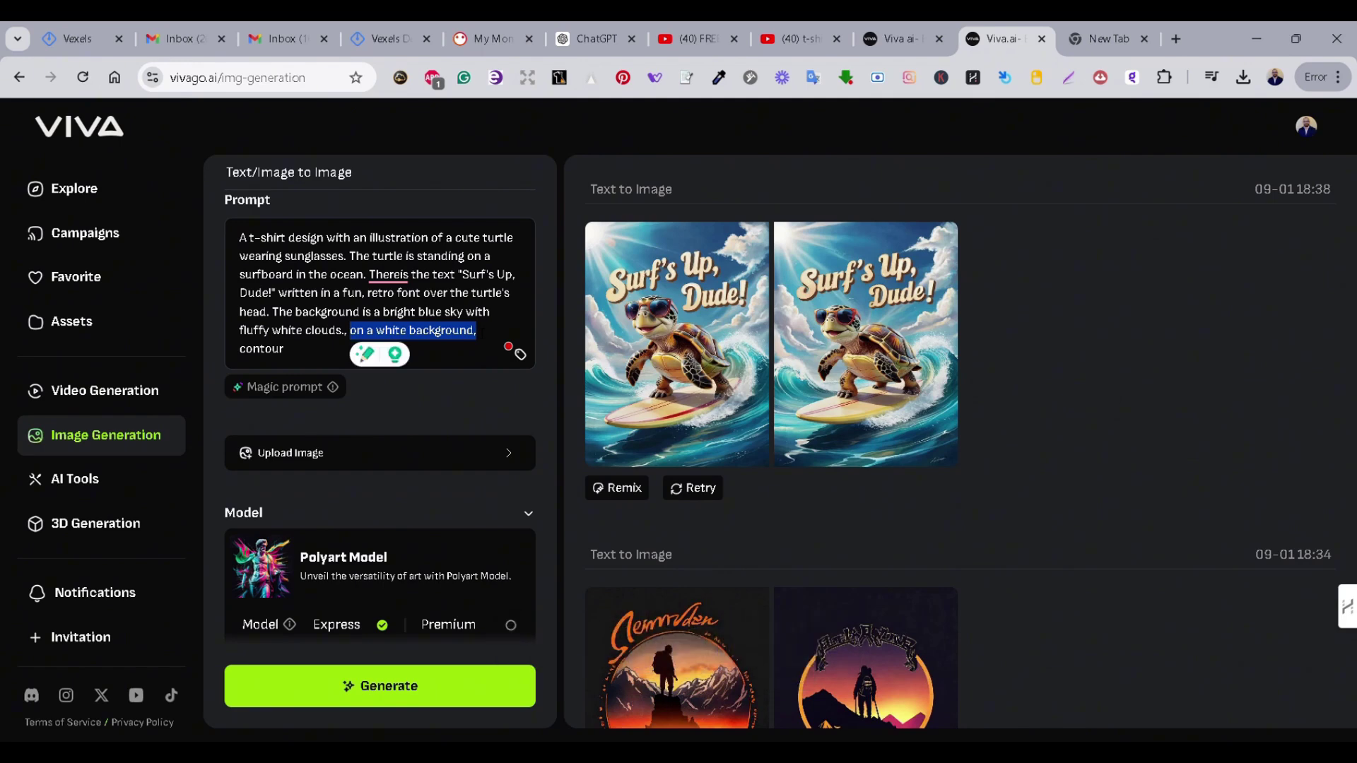
key(BackSpace)
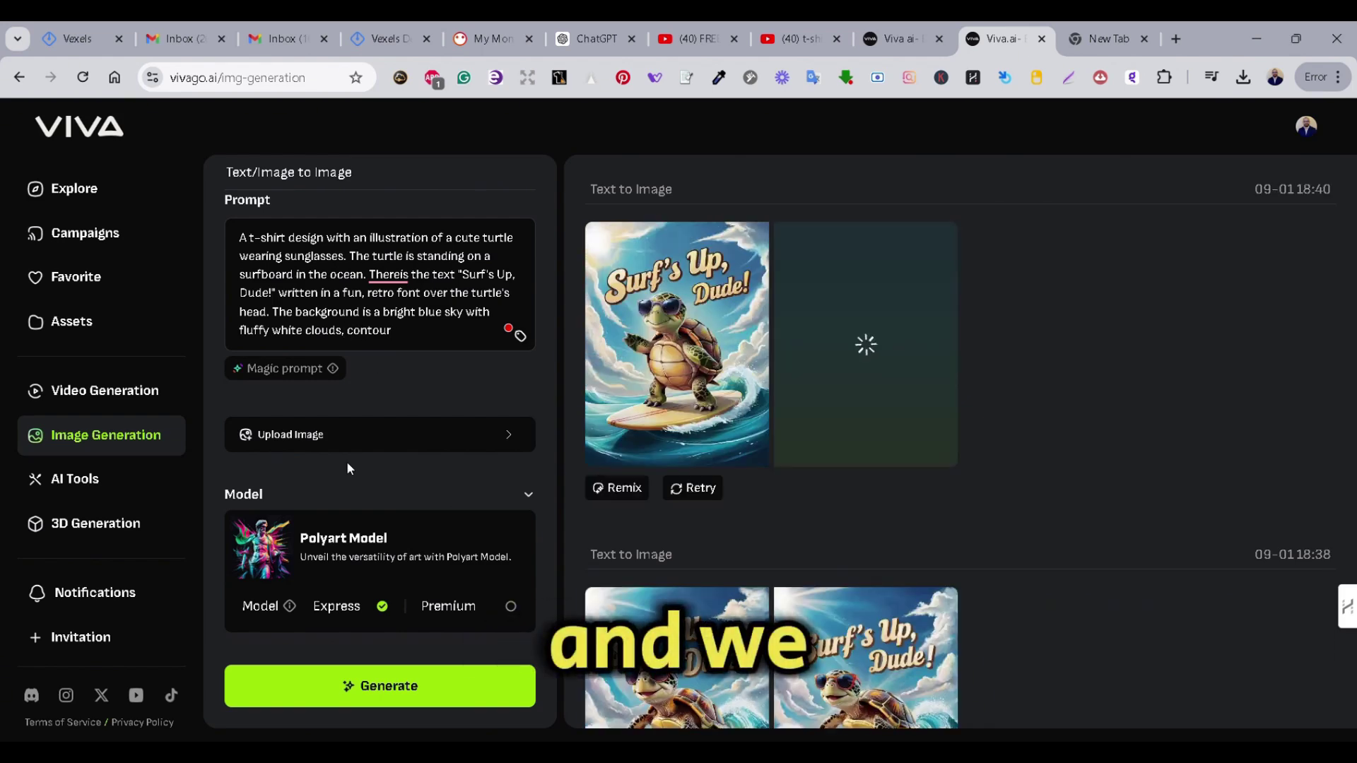
mouse_move(654, 380)
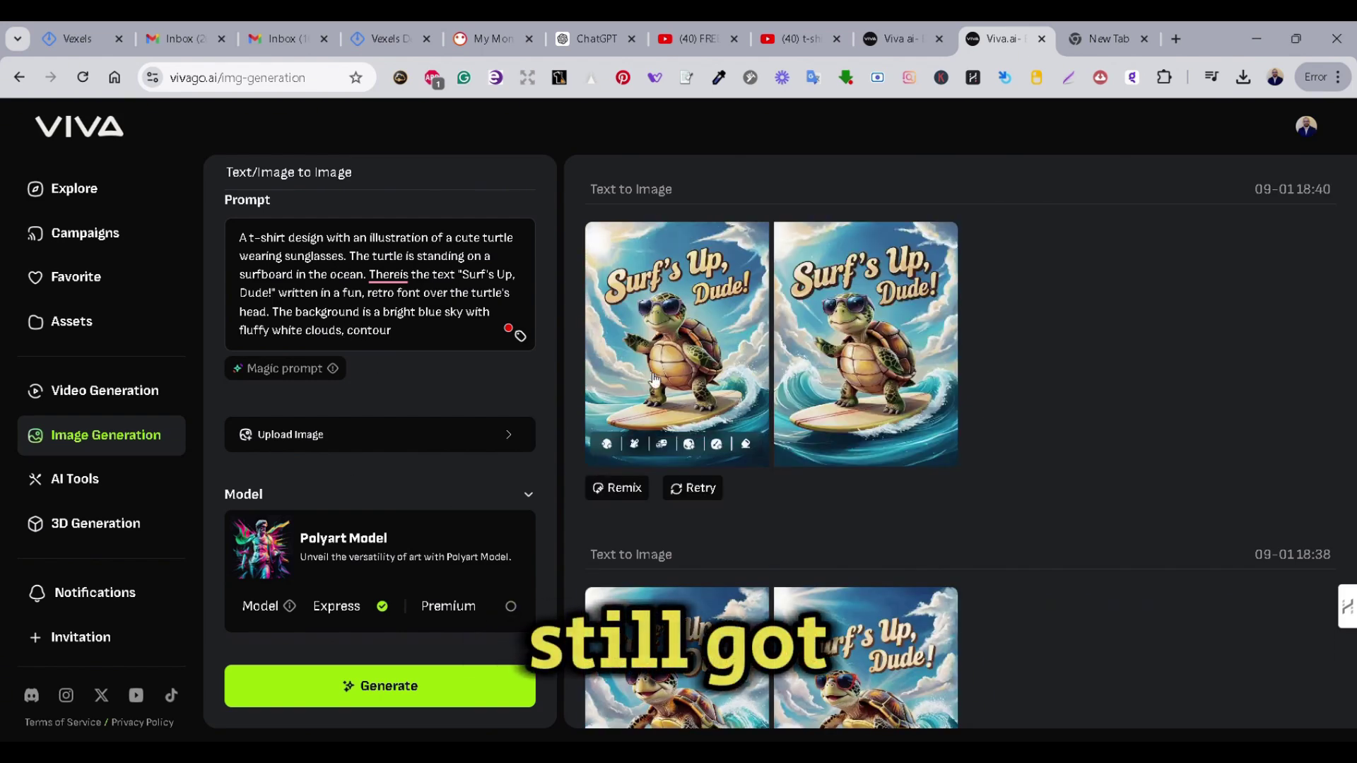
click(643, 310)
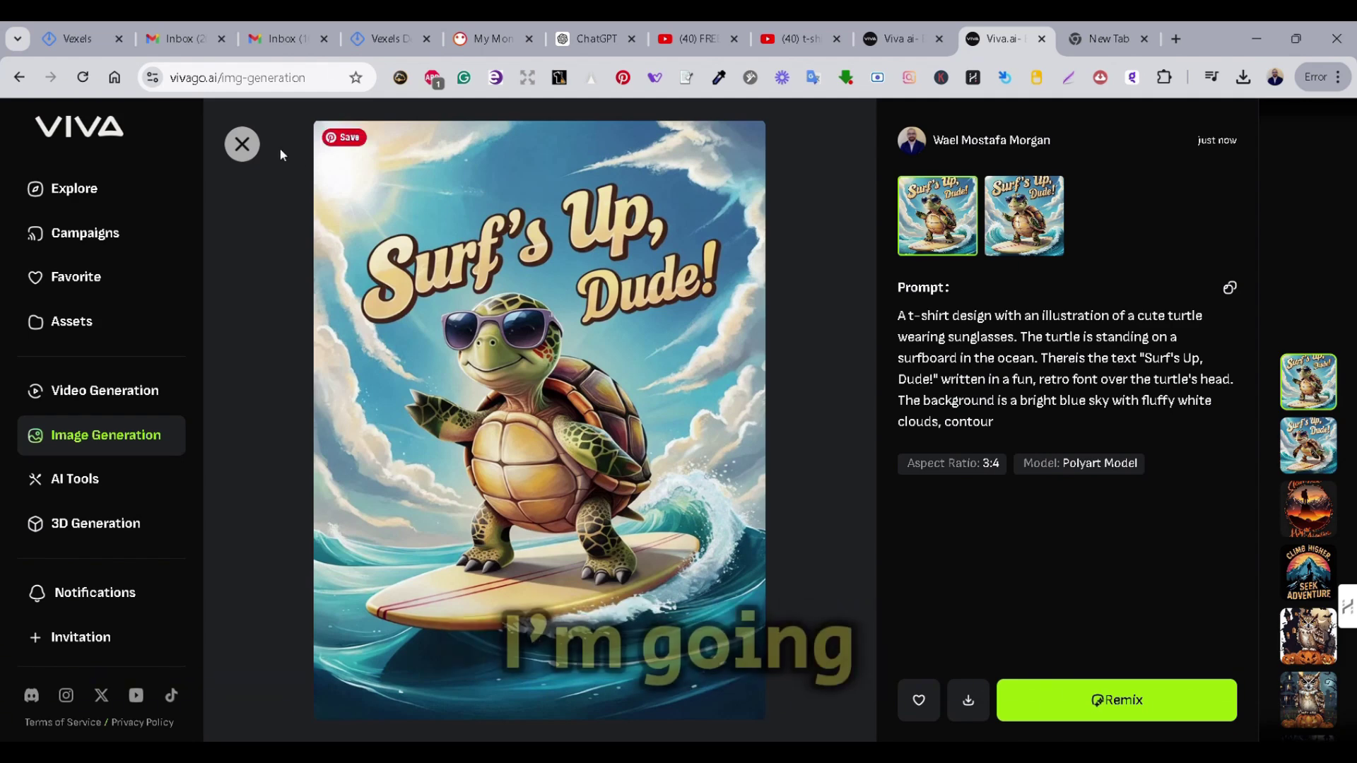
click(242, 144)
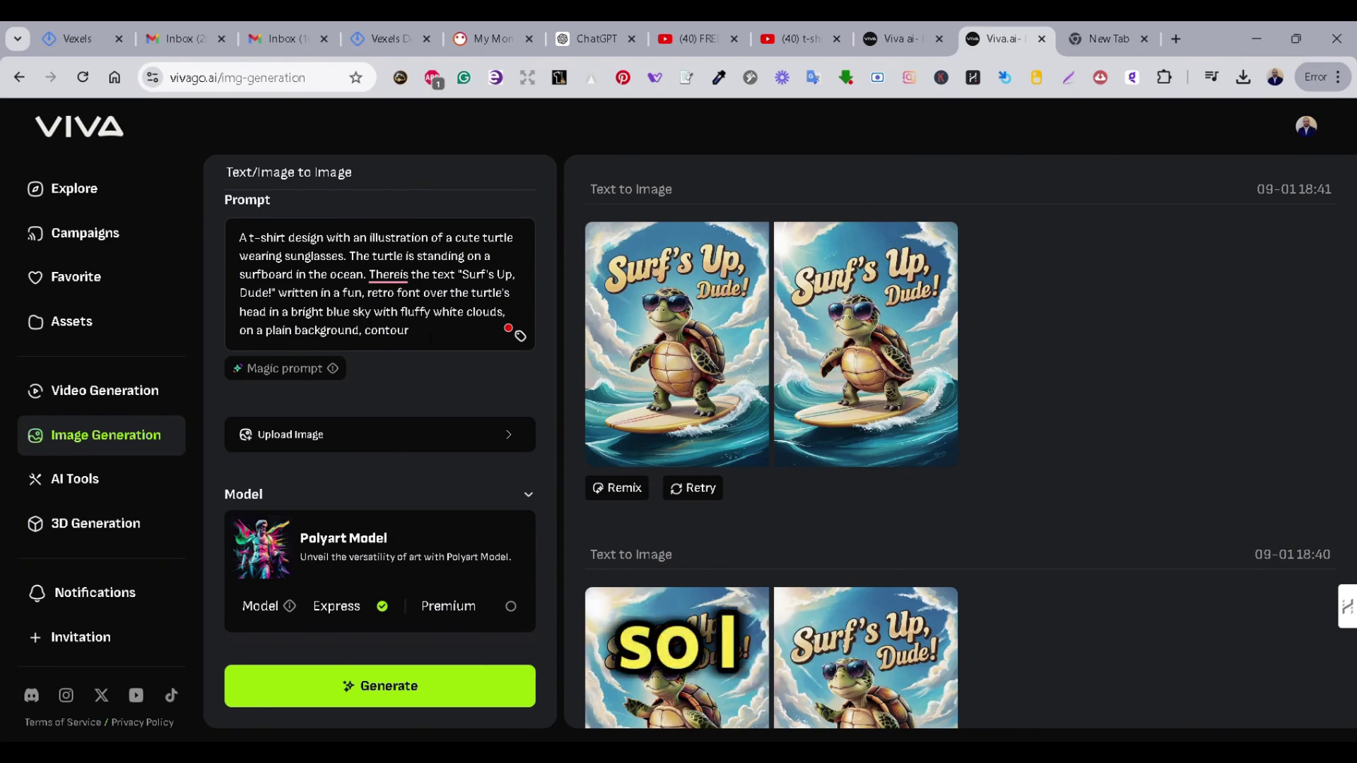
Step: Regenerate the turtle designs with the sky wording removed and the prompt ending "on a plain black background, contour", and view the first result
click(694, 486)
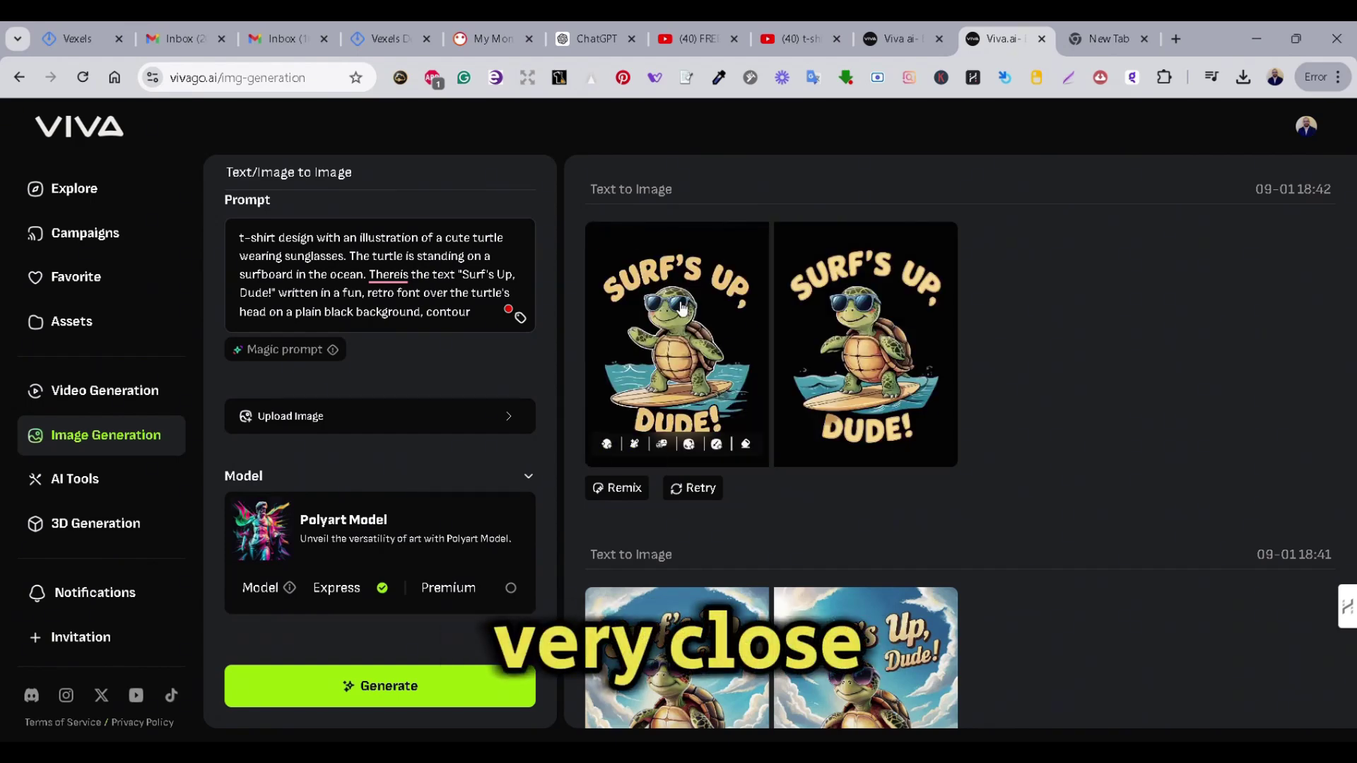
click(647, 349)
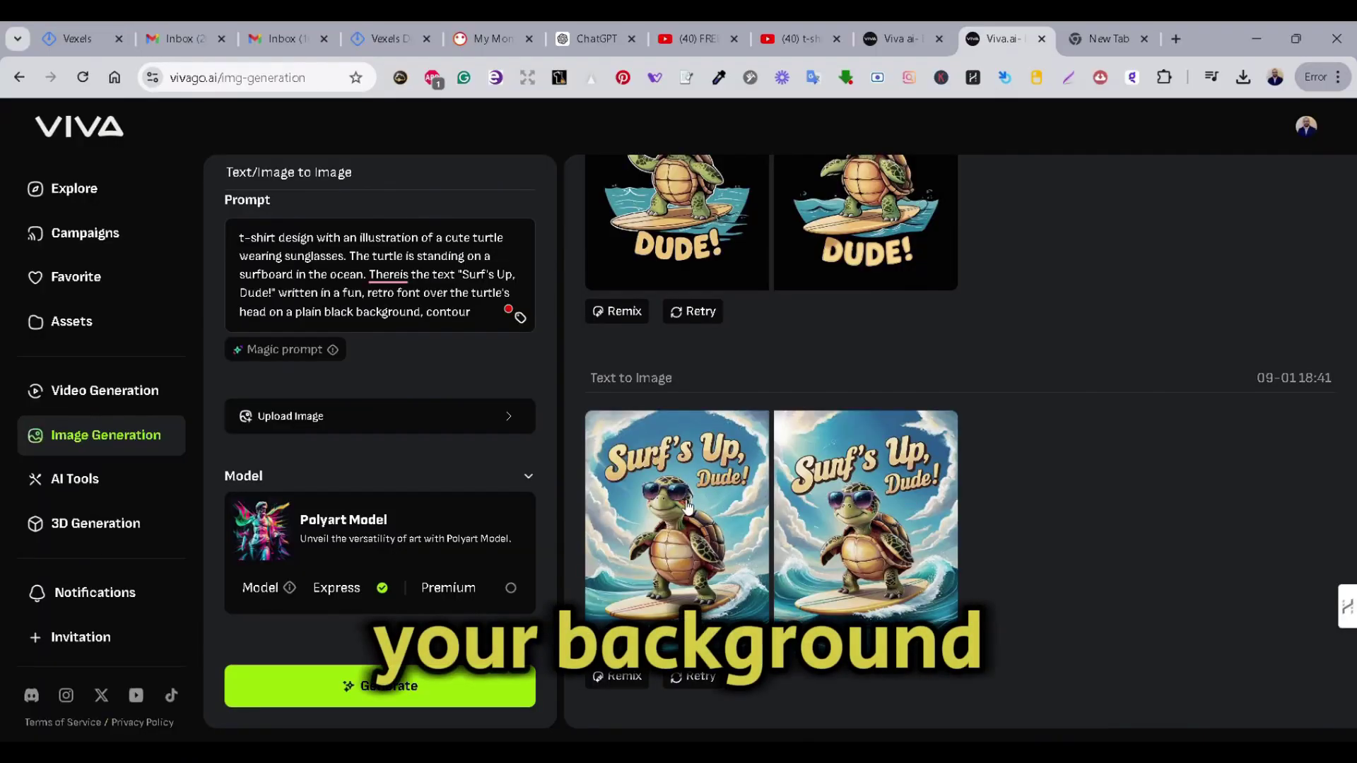
Step: Insert "in a bright blue sky with fluffy white clouds" from the earlier turtle design's prompt, generate new designs and view the first one
click(671, 507)
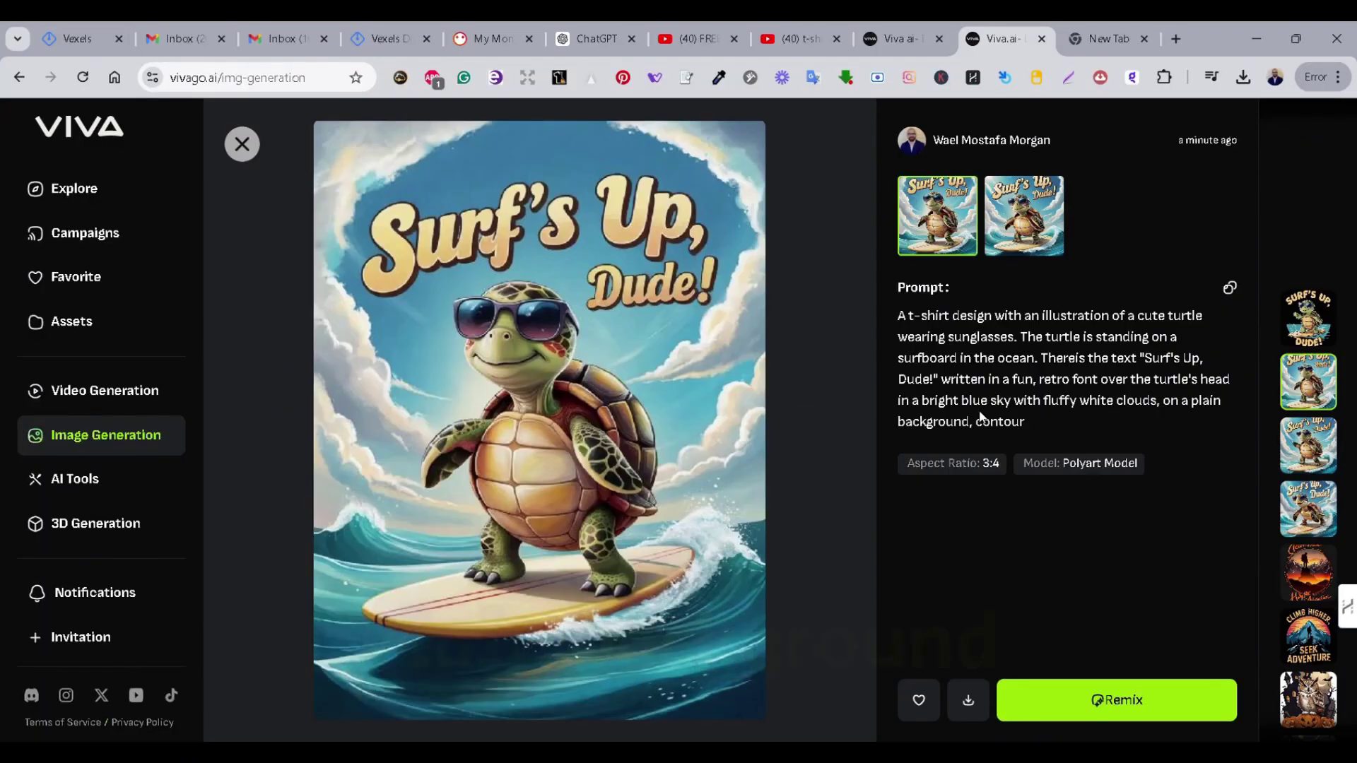
drag(1076, 400, 1145, 415)
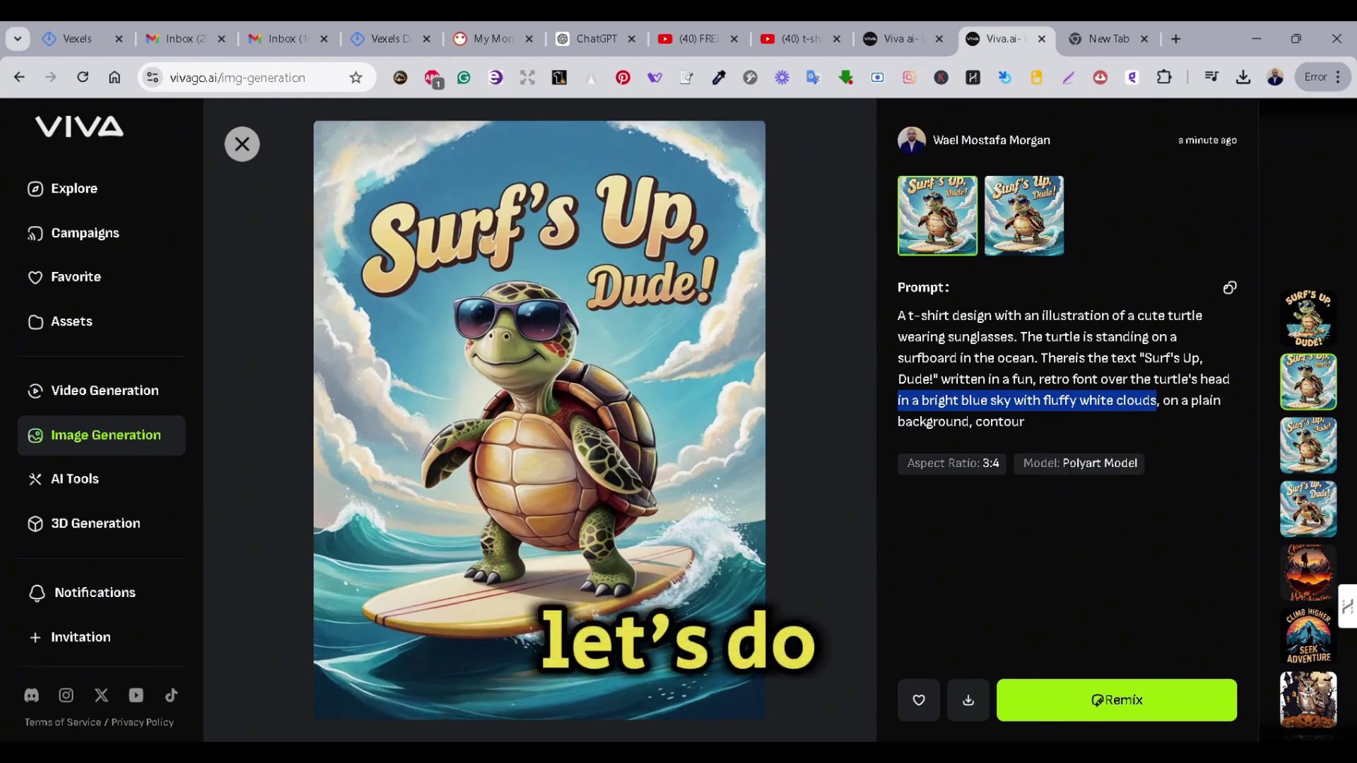
click(241, 144)
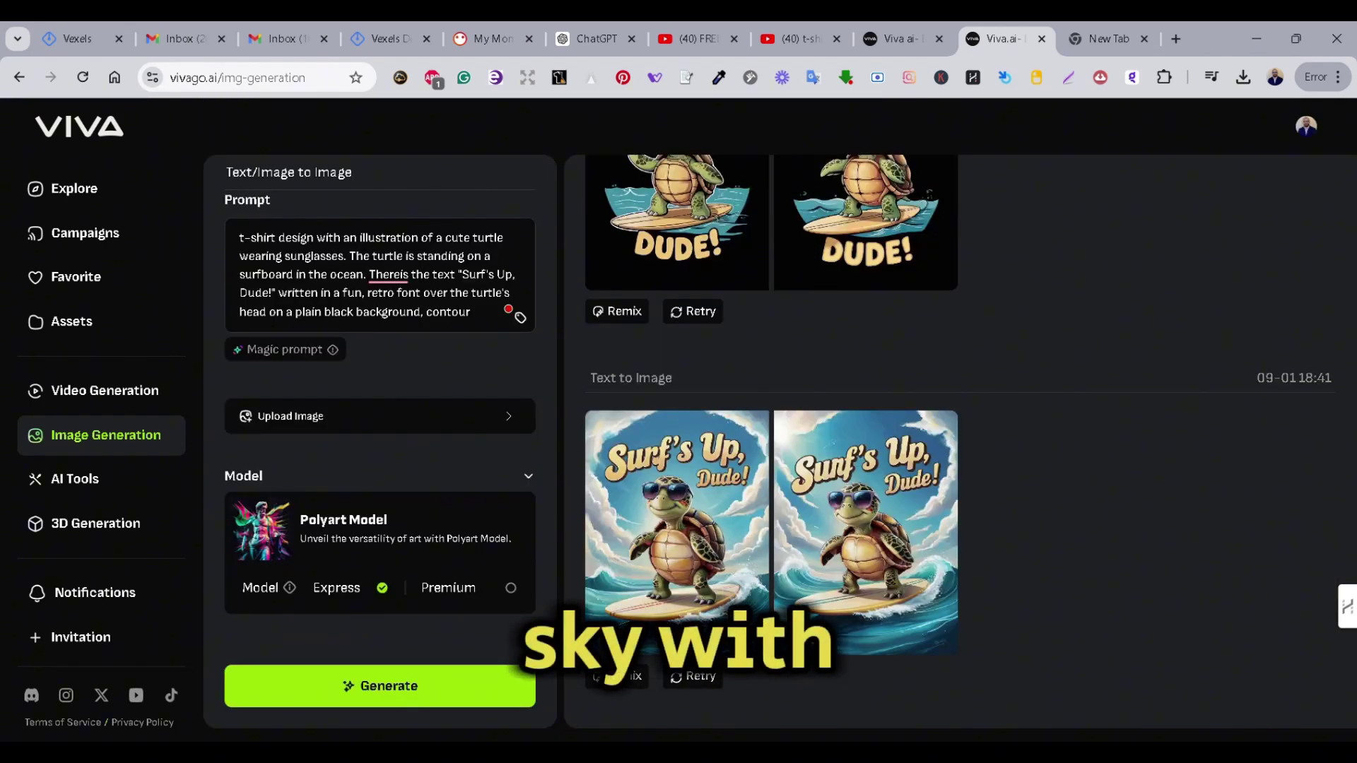
click(266, 312)
text(in a bright blue sky with fluffy white clouds)
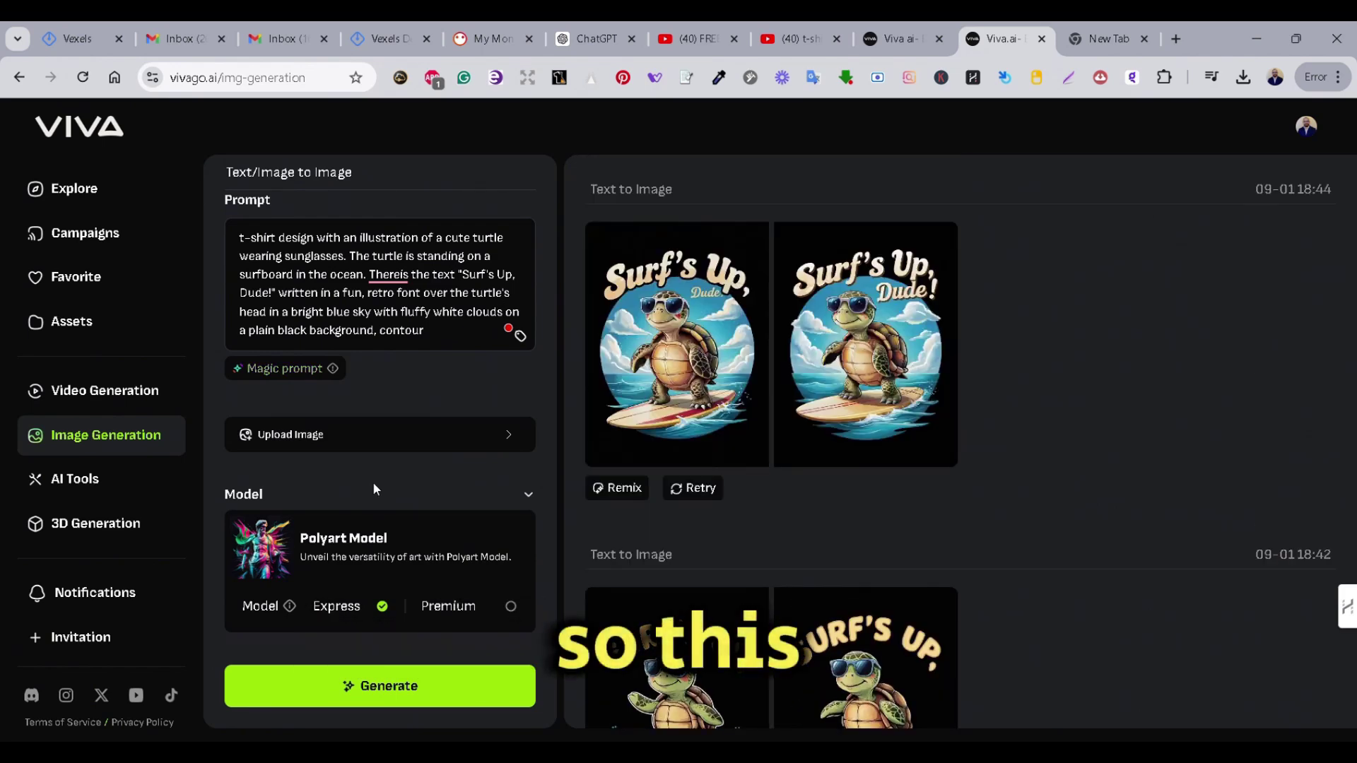
click(710, 360)
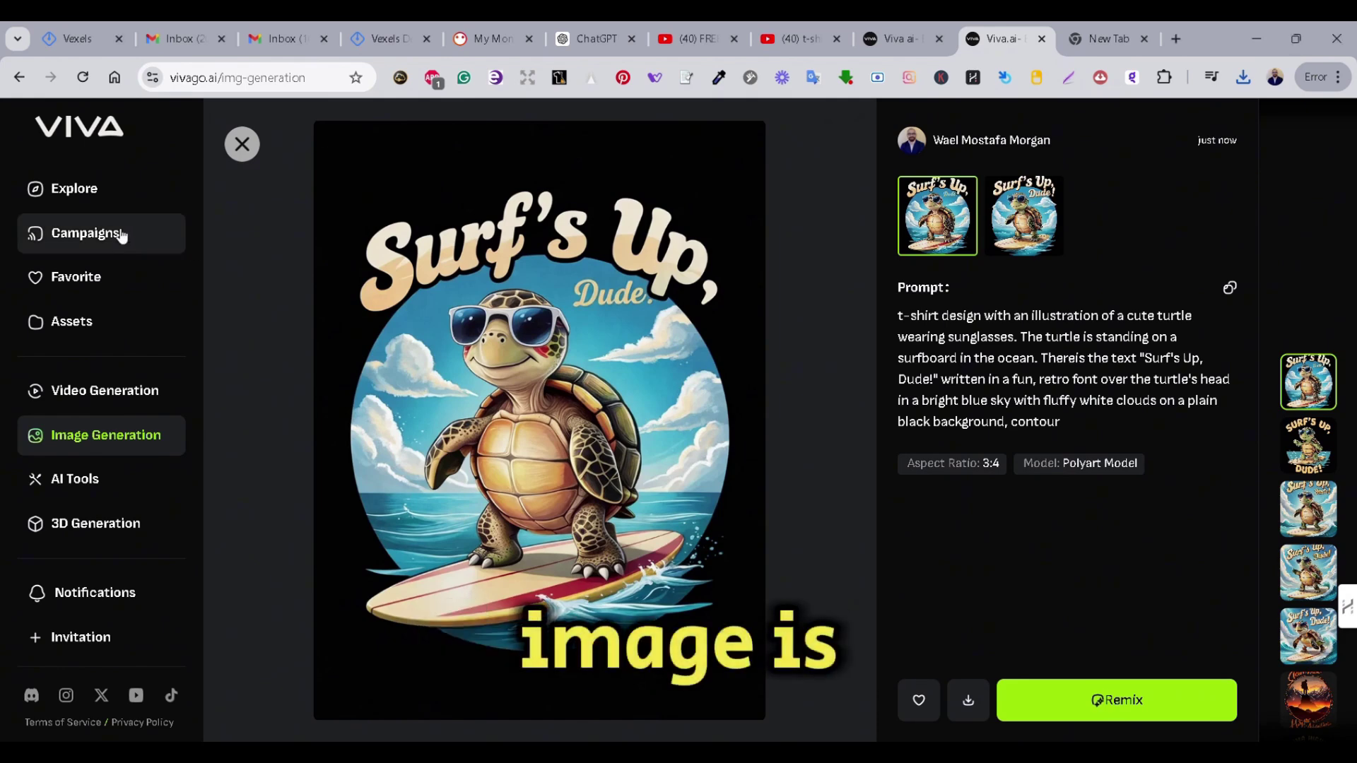
click(240, 146)
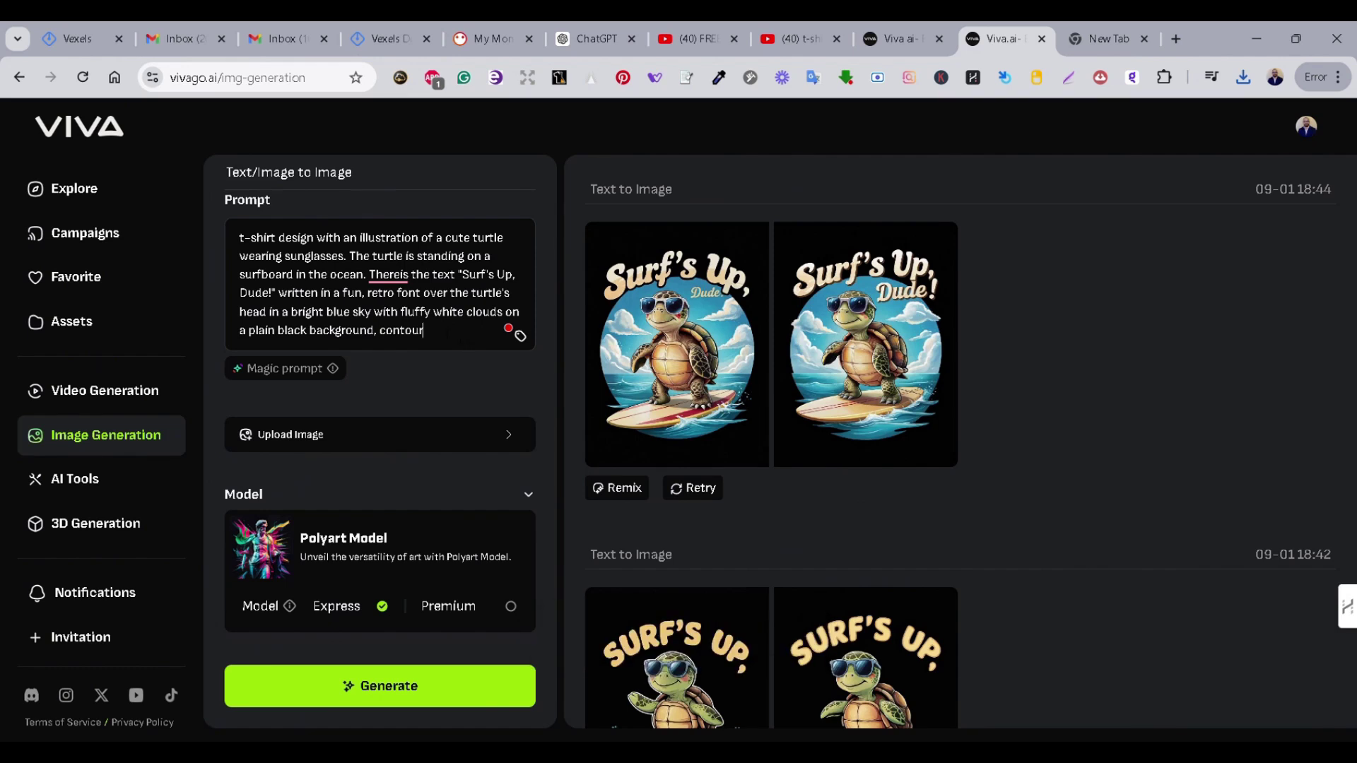
Step: Replace the prompt with a cartoon graffiti boar in sunglasses, bandana and leather jacket on a Harley Davidson, white background, with the text "Boar to be Wild"
drag(423, 331, 197, 225)
text(A cartoon graffiti illustration of a boar wearing sunglasses and a bandana riding a Harley Davidson motorcycle. The boar is wearing aleather jacket. The background is white. The text "Boar to be Wild" is written above the boar.)
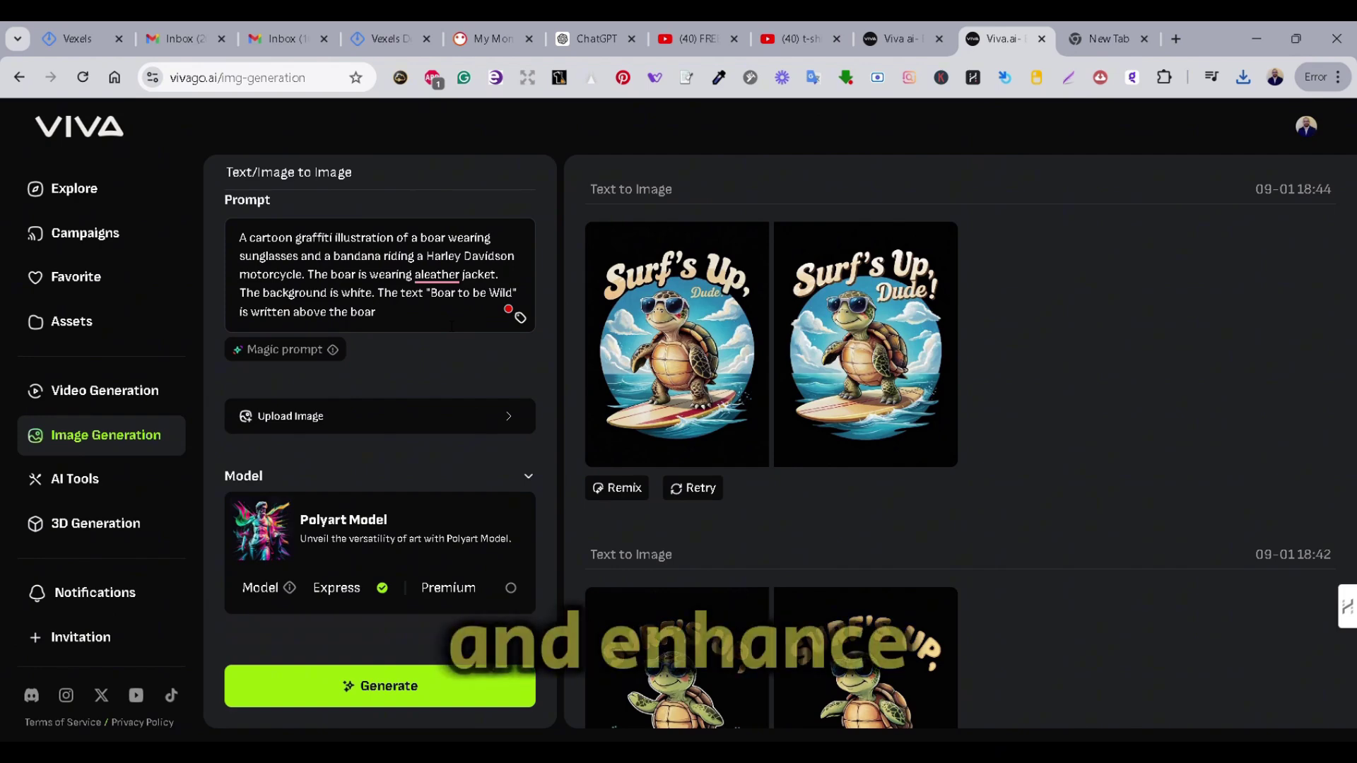
key(BackSpace)
text(,)
Step: Copy "on a plain black background, contour" from the latest turtle design's prompt, append it to the boar prompt and generate the designs
scroll(682, 417, down, 1)
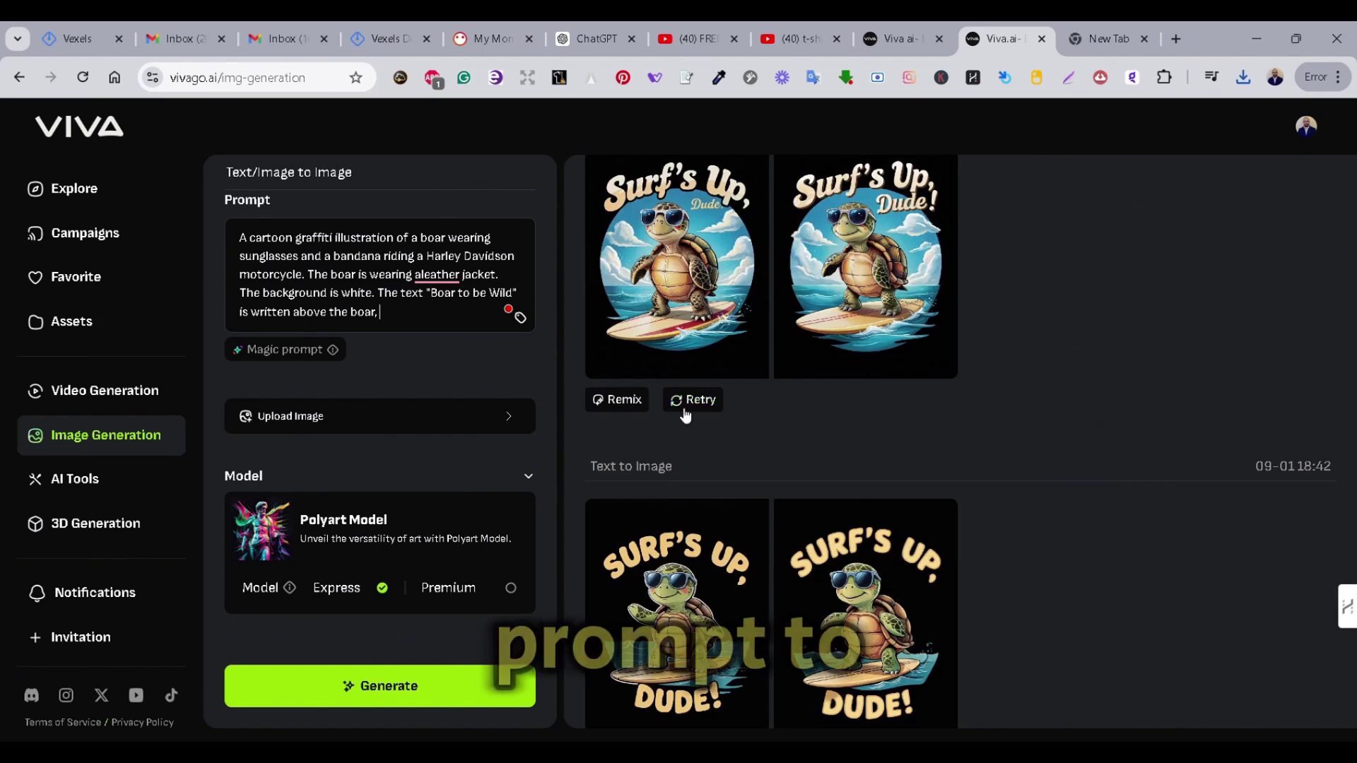
click(677, 296)
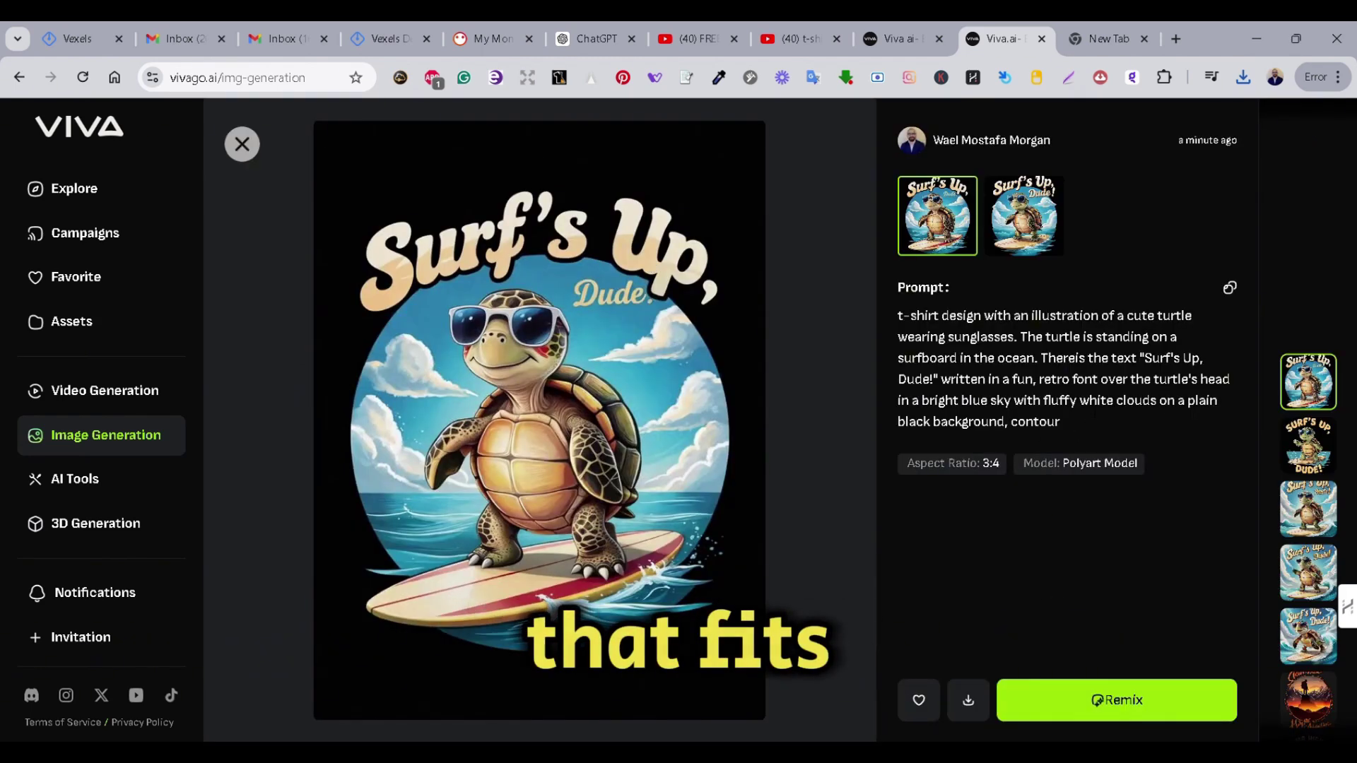
drag(1157, 400, 1164, 417)
key(ctrl+c)
key(Escape)
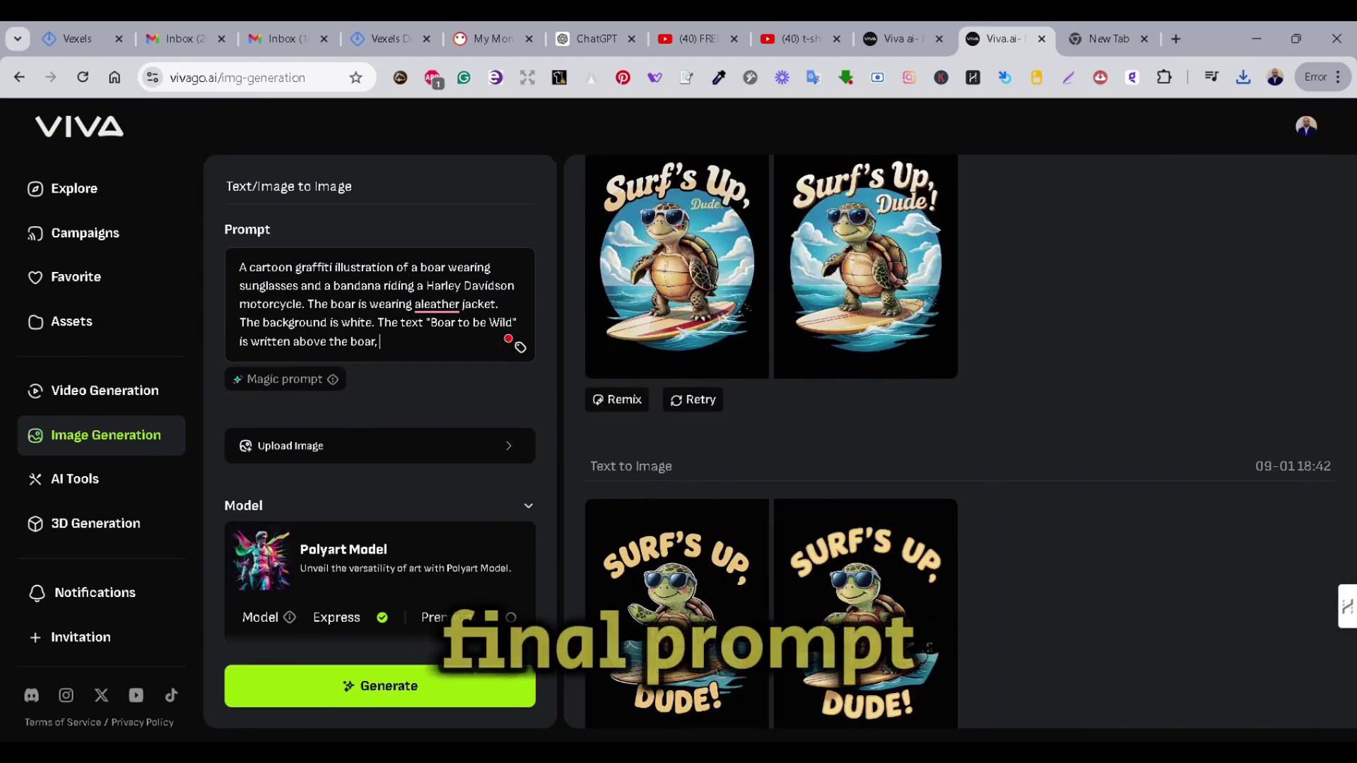
key(ctrl+v)
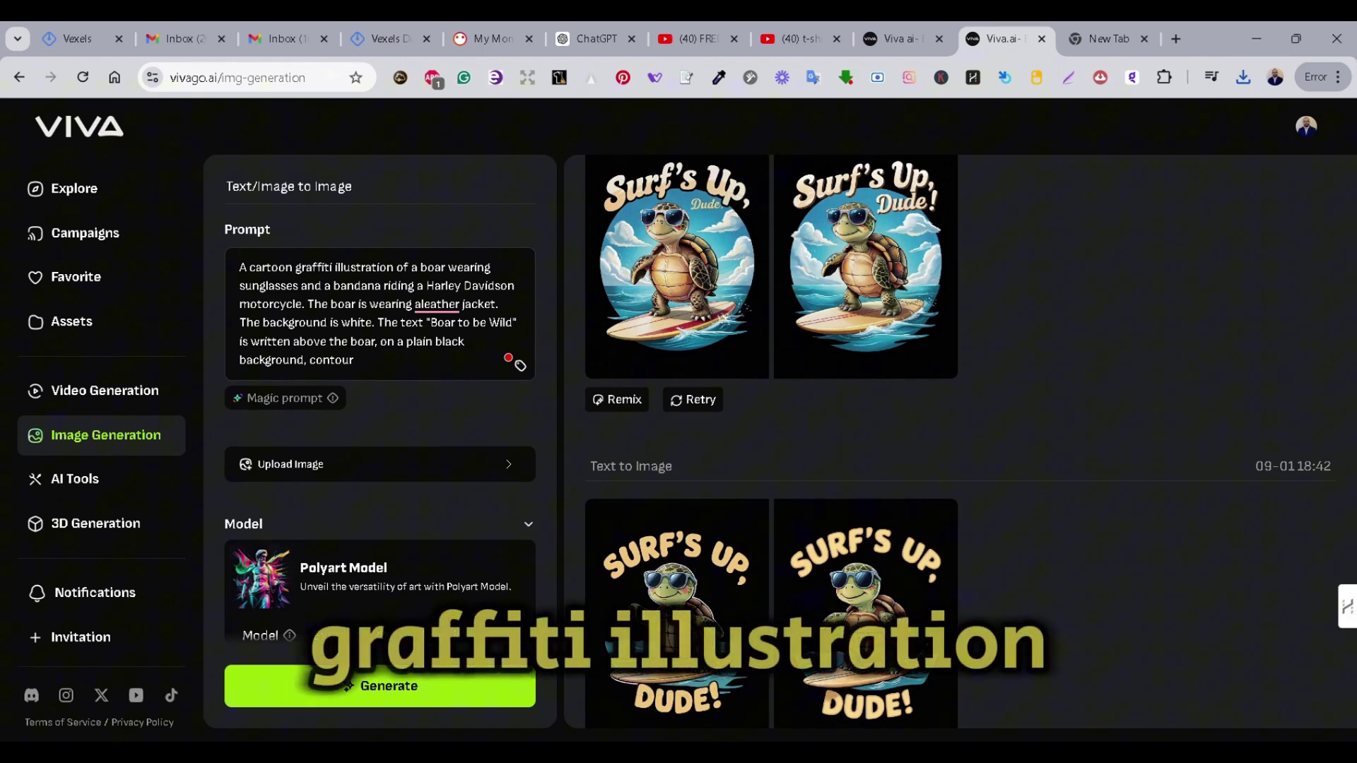
click(404, 696)
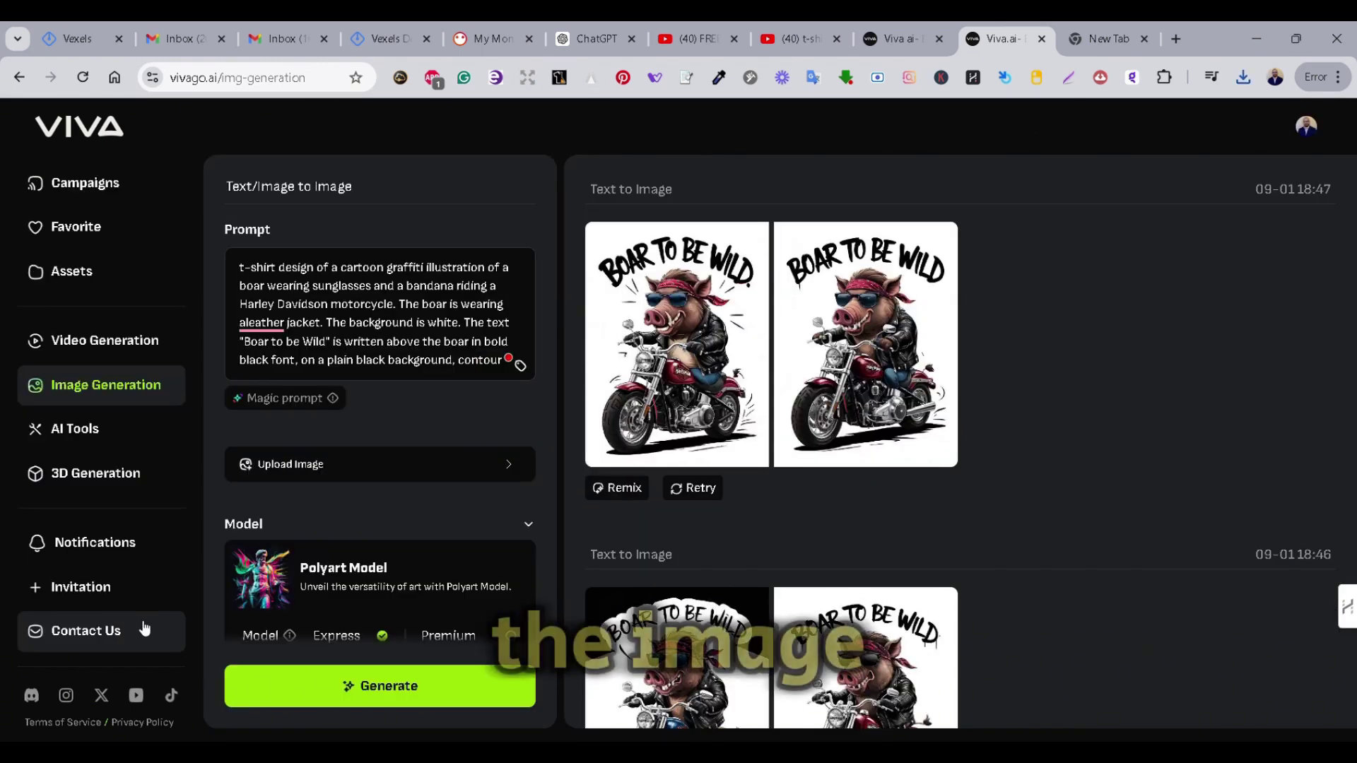
Step: Open the Image Enhance AI tool with the white-background "Boar to be Wild" image and upscale it 2x
scroll(145, 629, up, 1)
click(177, 480)
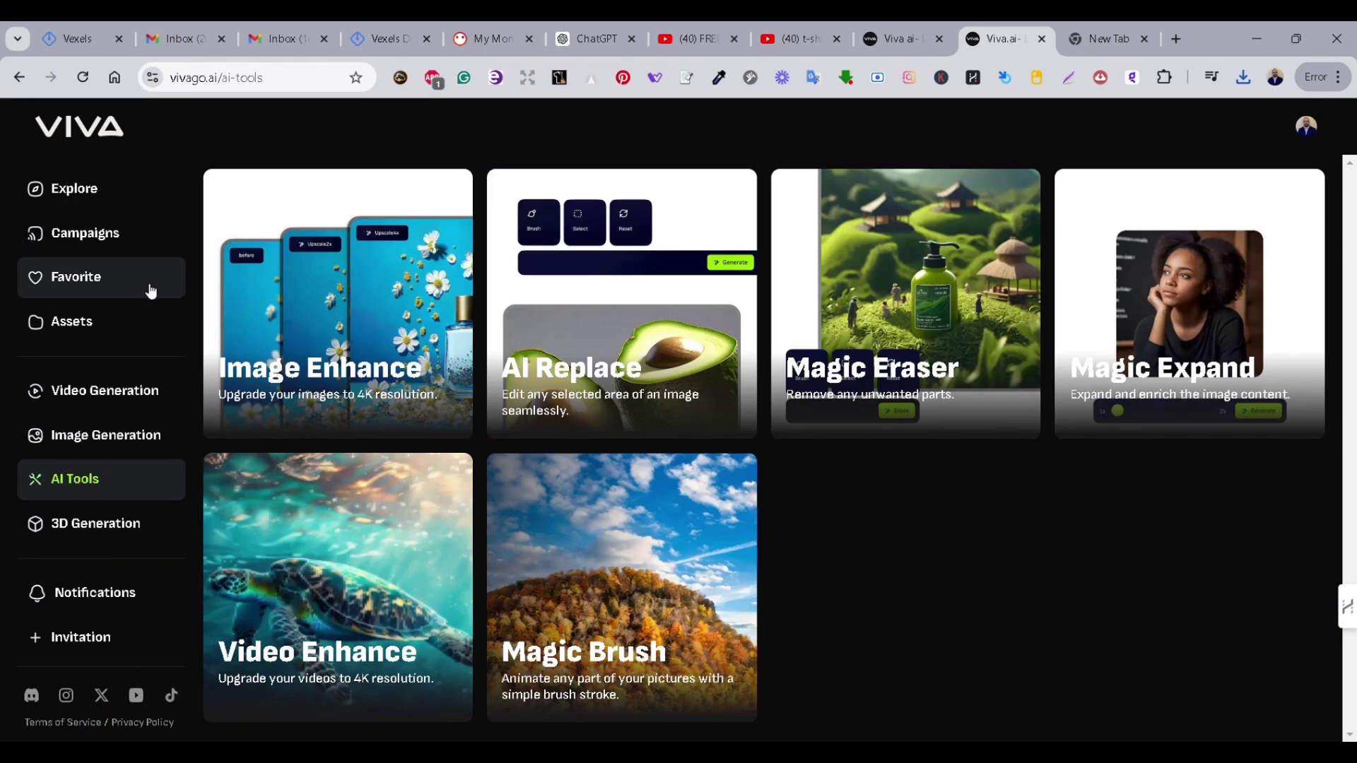
click(586, 342)
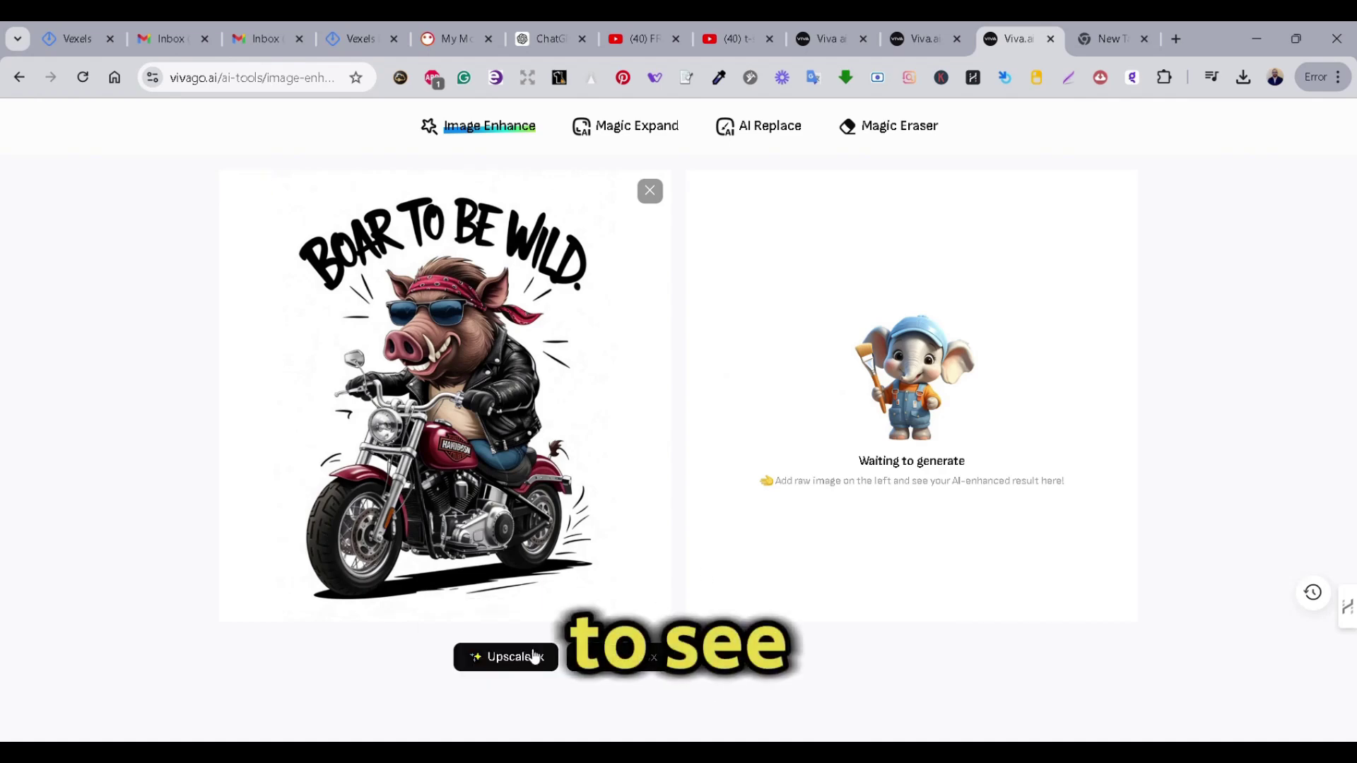
click(532, 658)
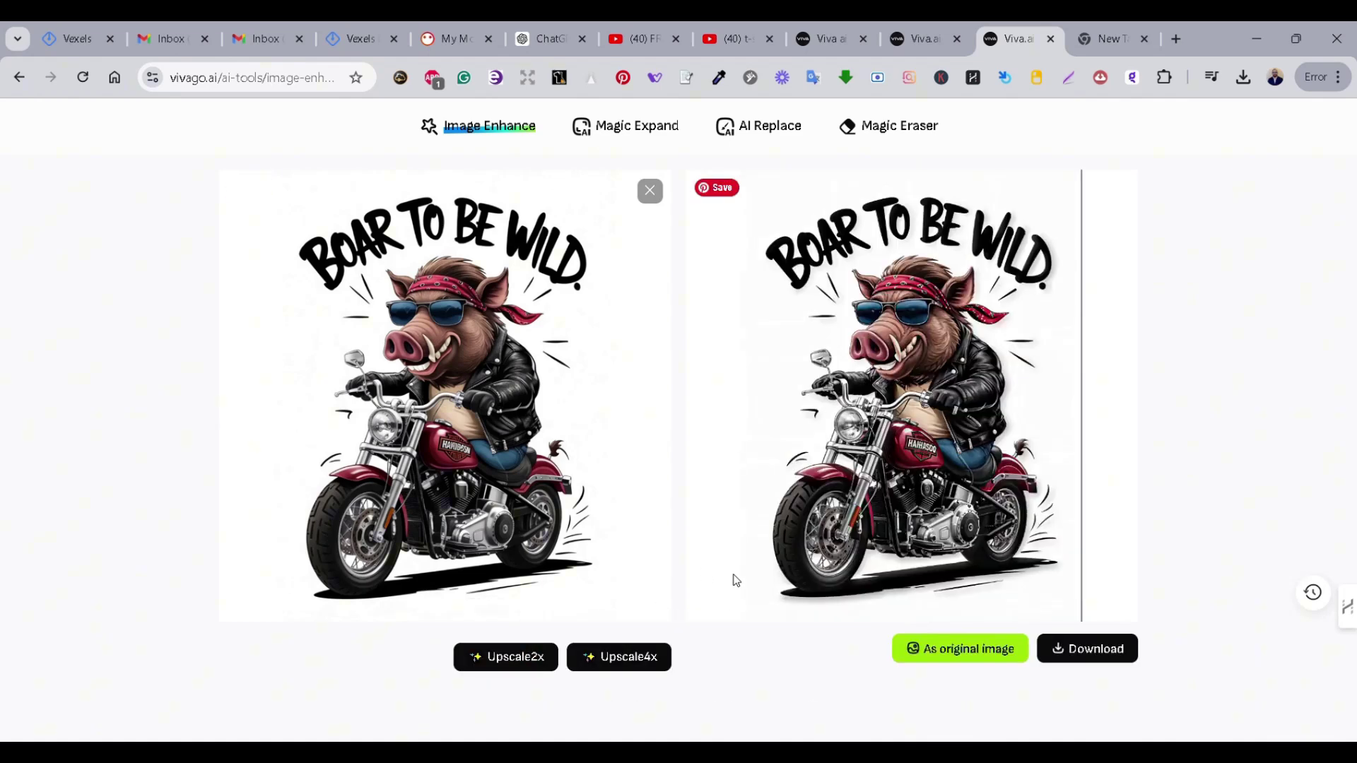